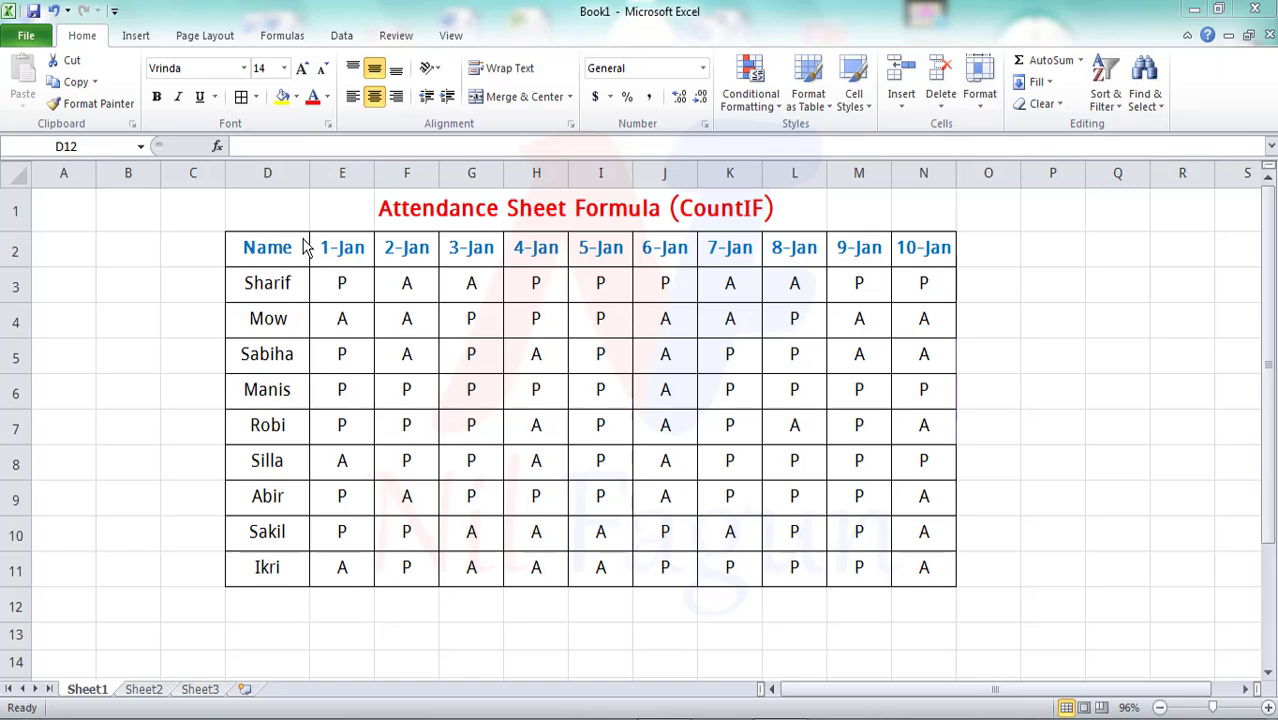
# Put the label 'P' in cell D12 to start the present-count row
pyautogui.click(251, 604)
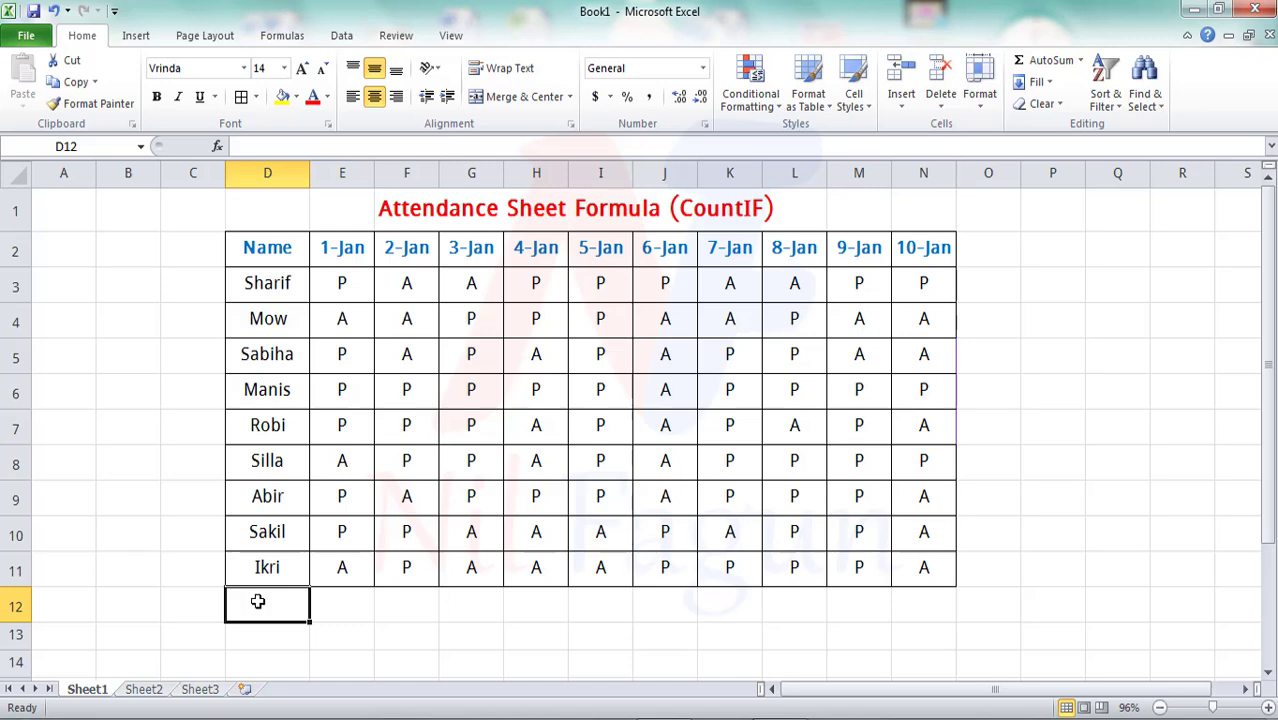
pyautogui.write('P')
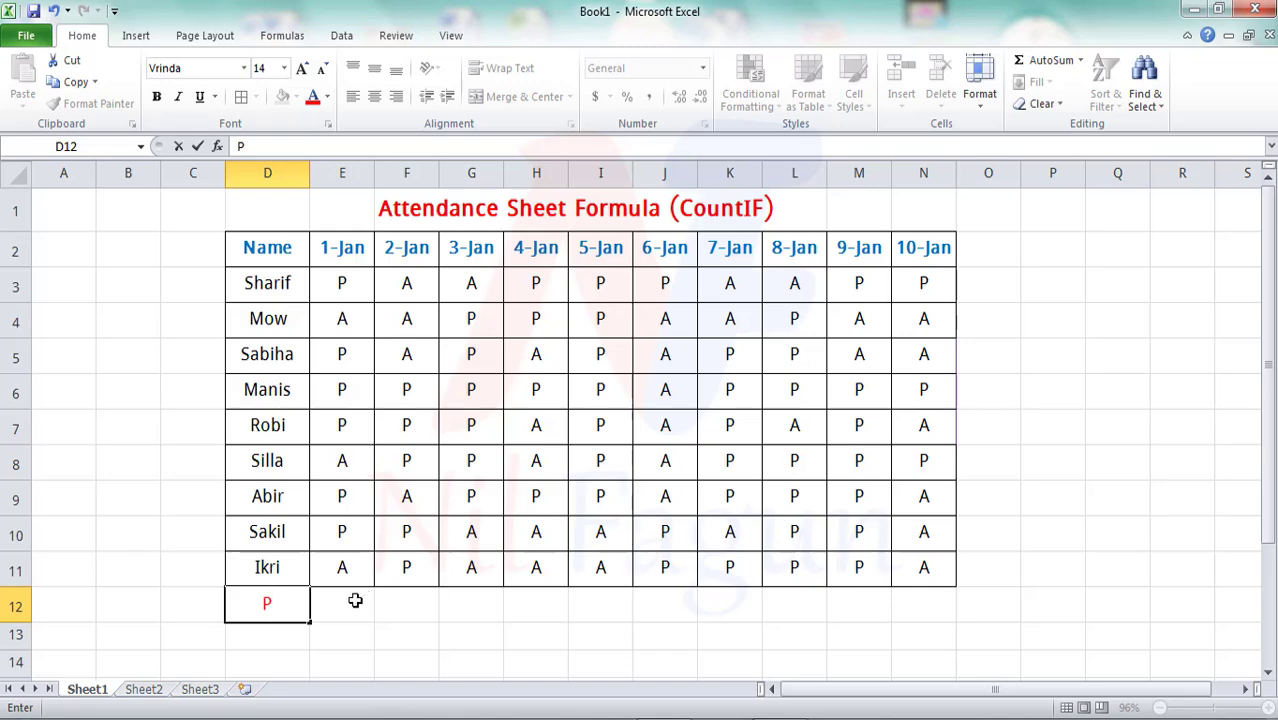
pyautogui.click(322, 607)
pyautogui.click(289, 607)
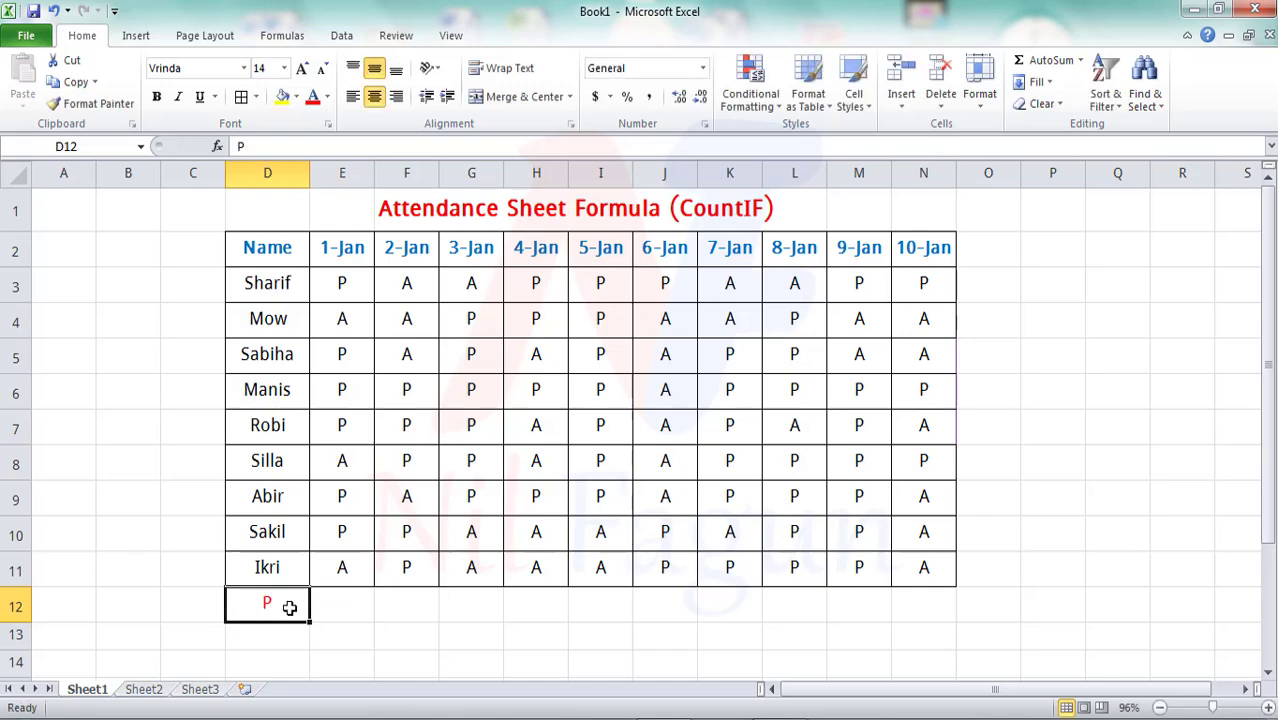
pyautogui.click(334, 603)
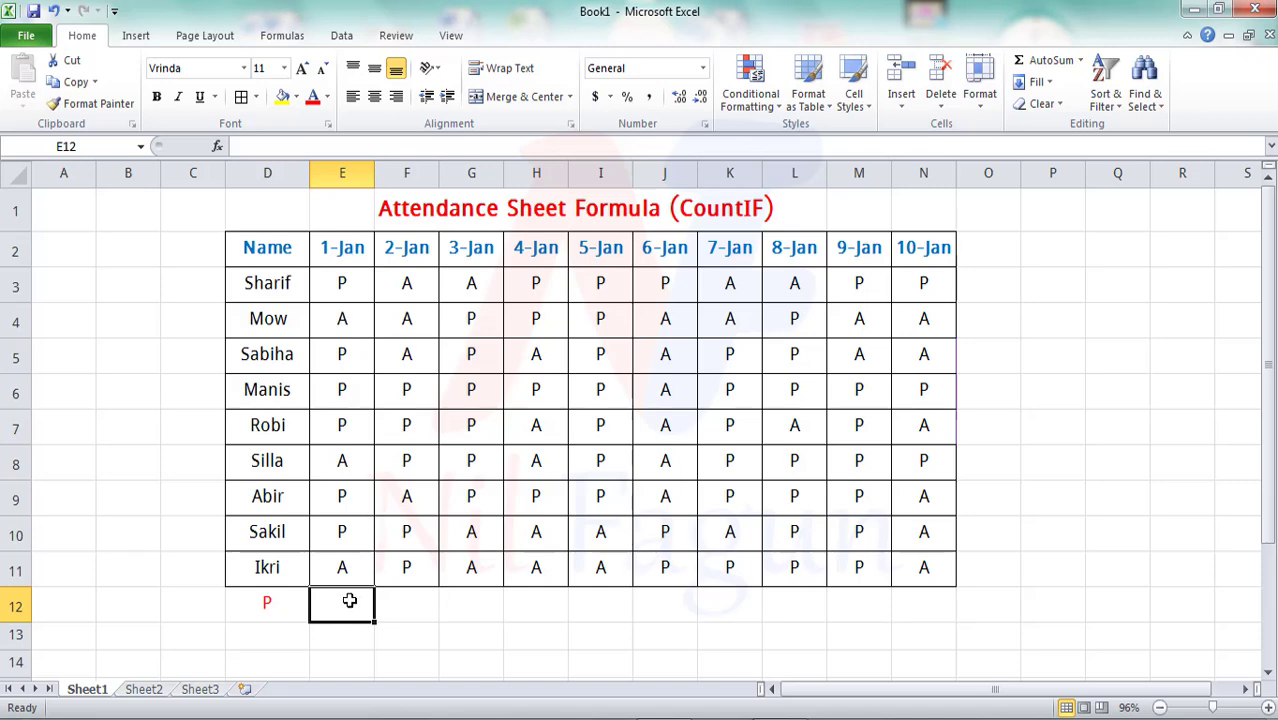
# Enter =COUNTIF(E3:E11,"p") in E12 to count the 1-Jan present marks, giving 6
pyautogui.write('=')
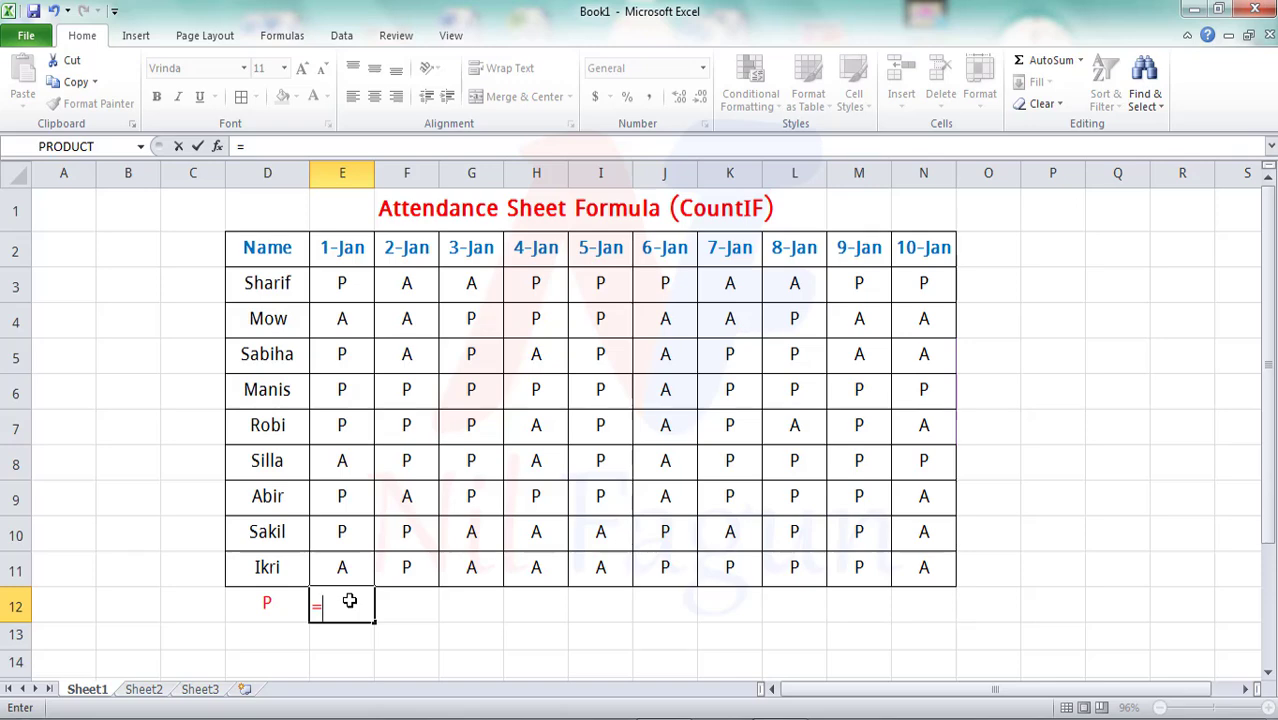
pyautogui.write('C')
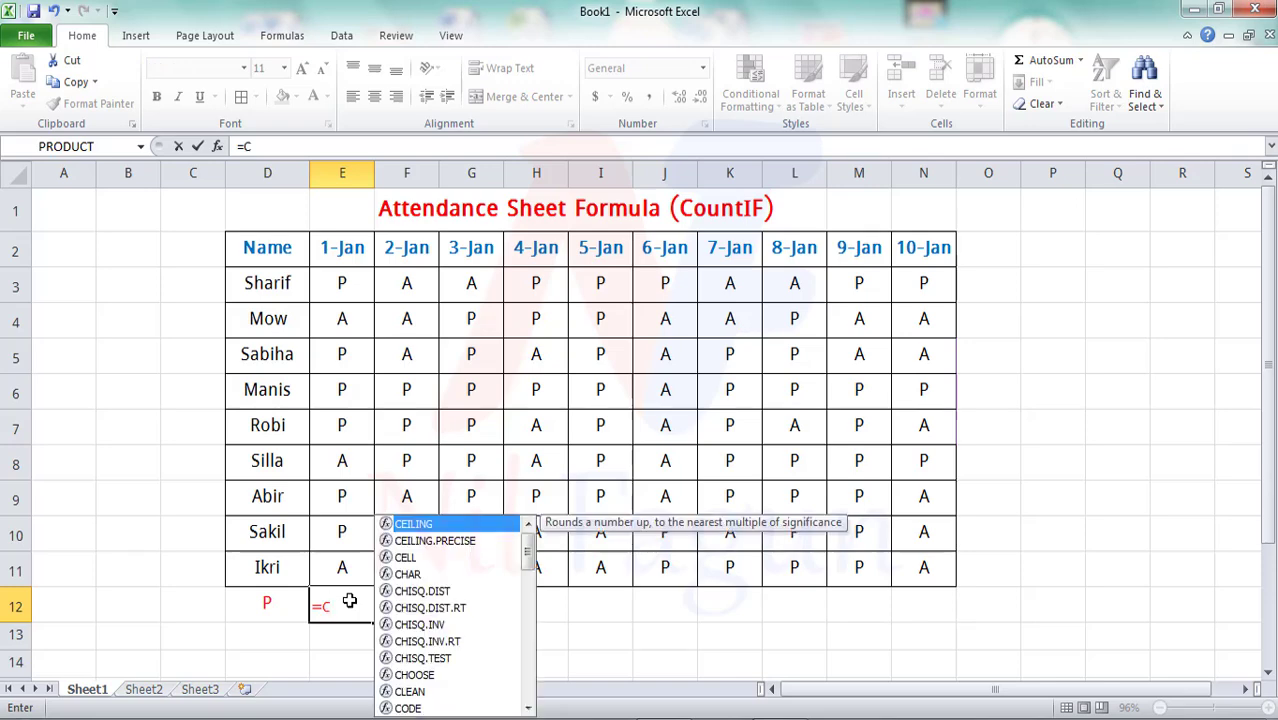
pyautogui.press('Escape')
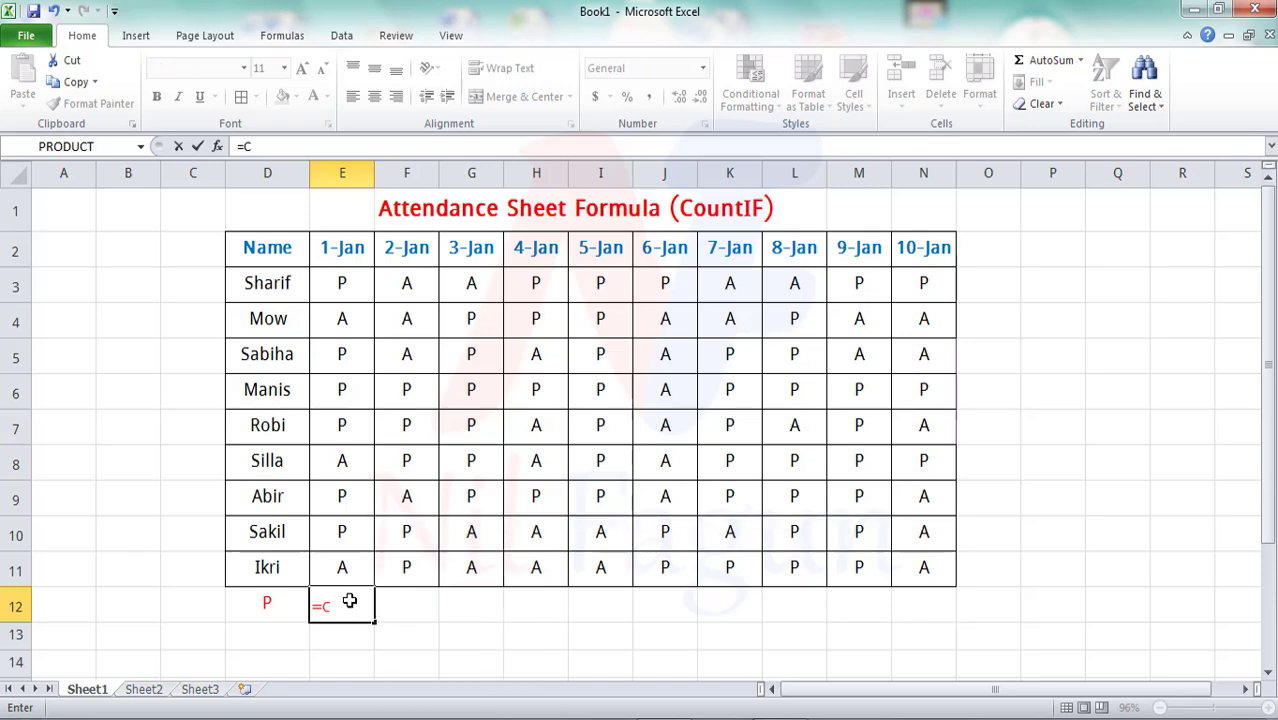
pyautogui.write('ou')
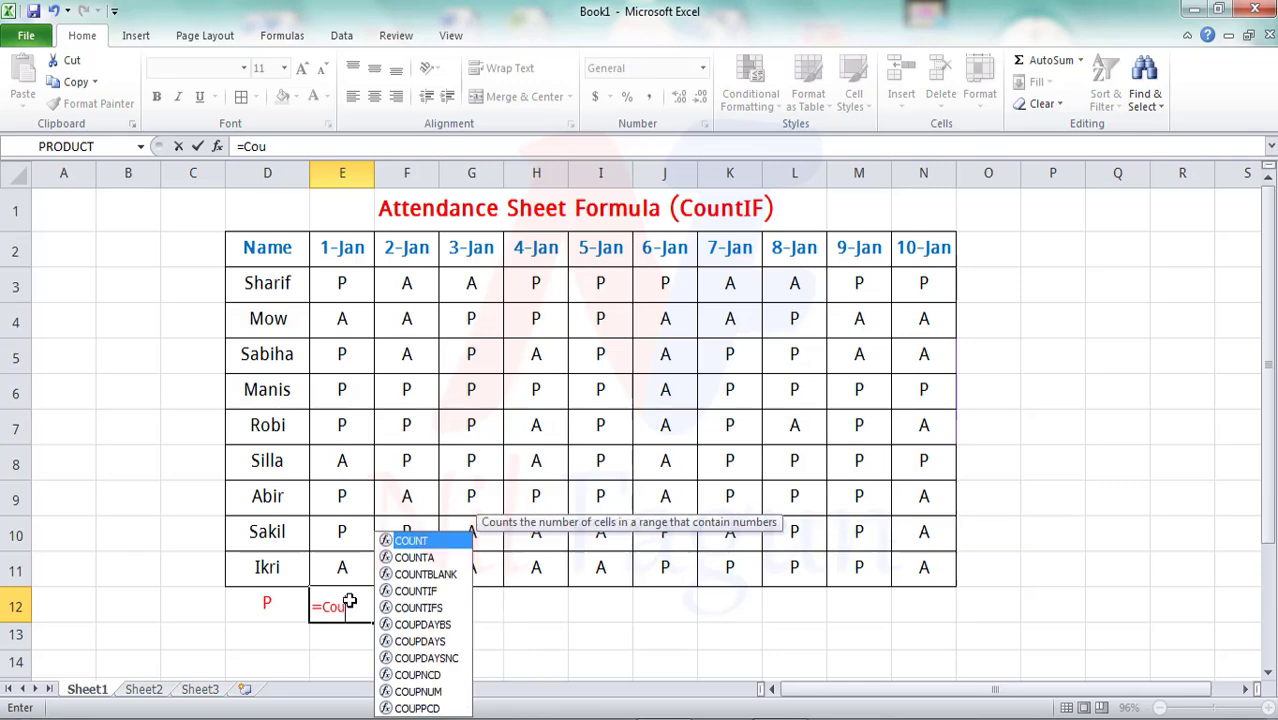
pyautogui.write('nt')
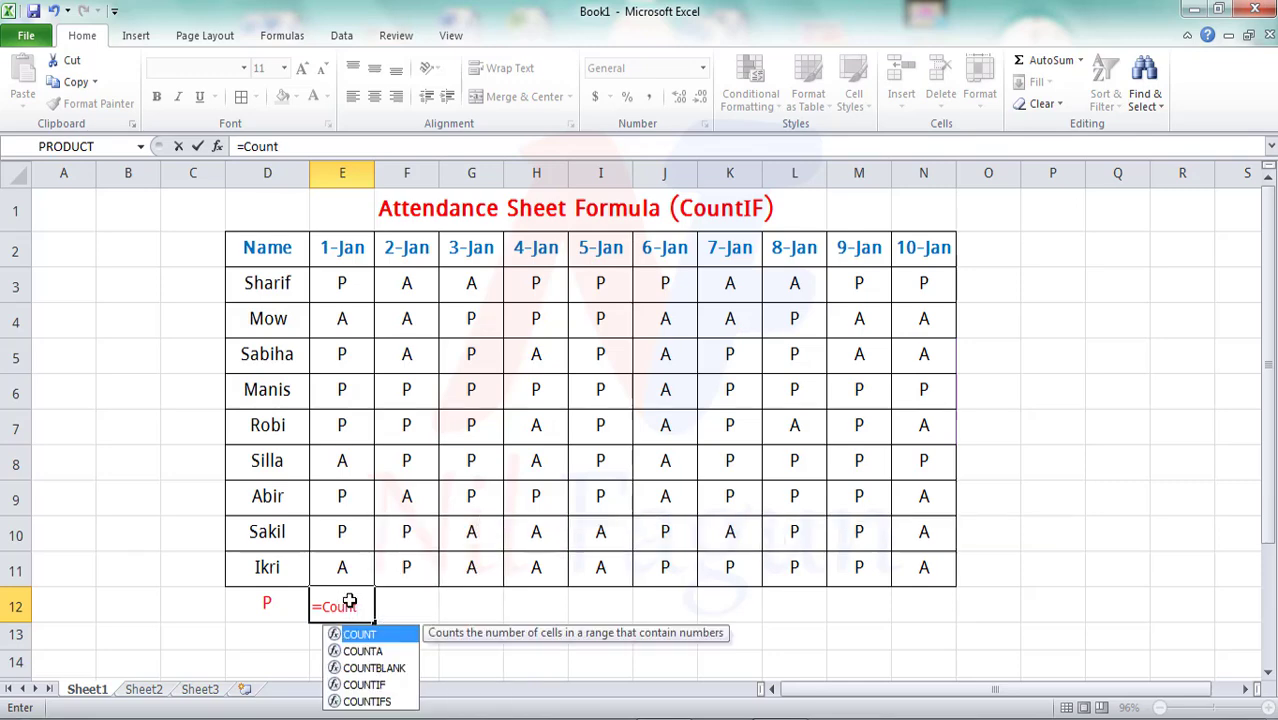
pyautogui.doubleClick(368, 684)
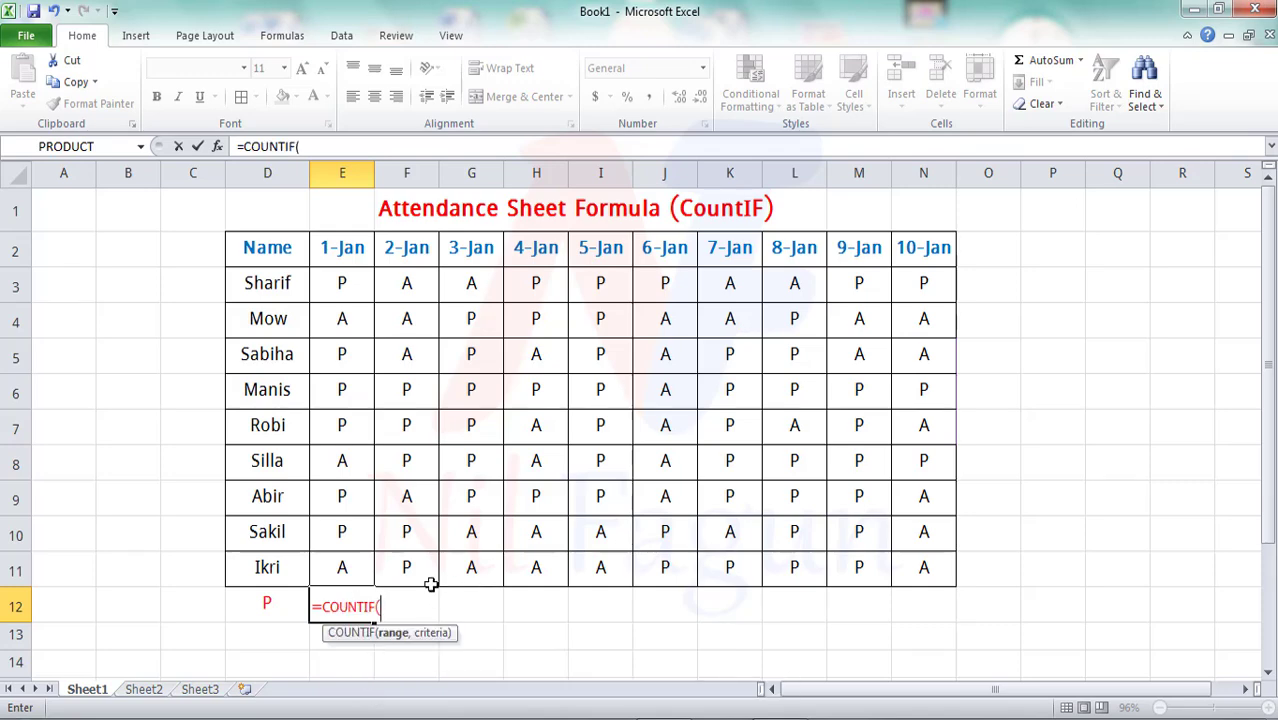
pyautogui.click(326, 276)
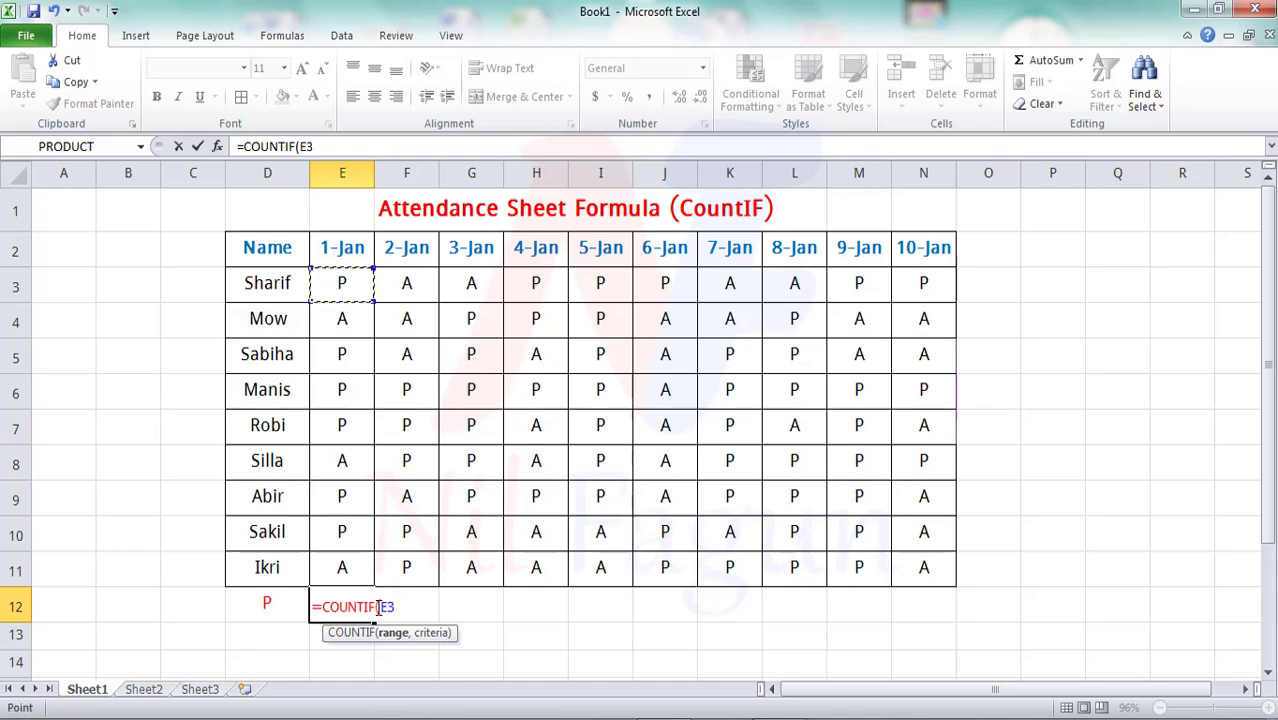
pyautogui.moveTo(326, 277); pyautogui.dragTo(344, 453)
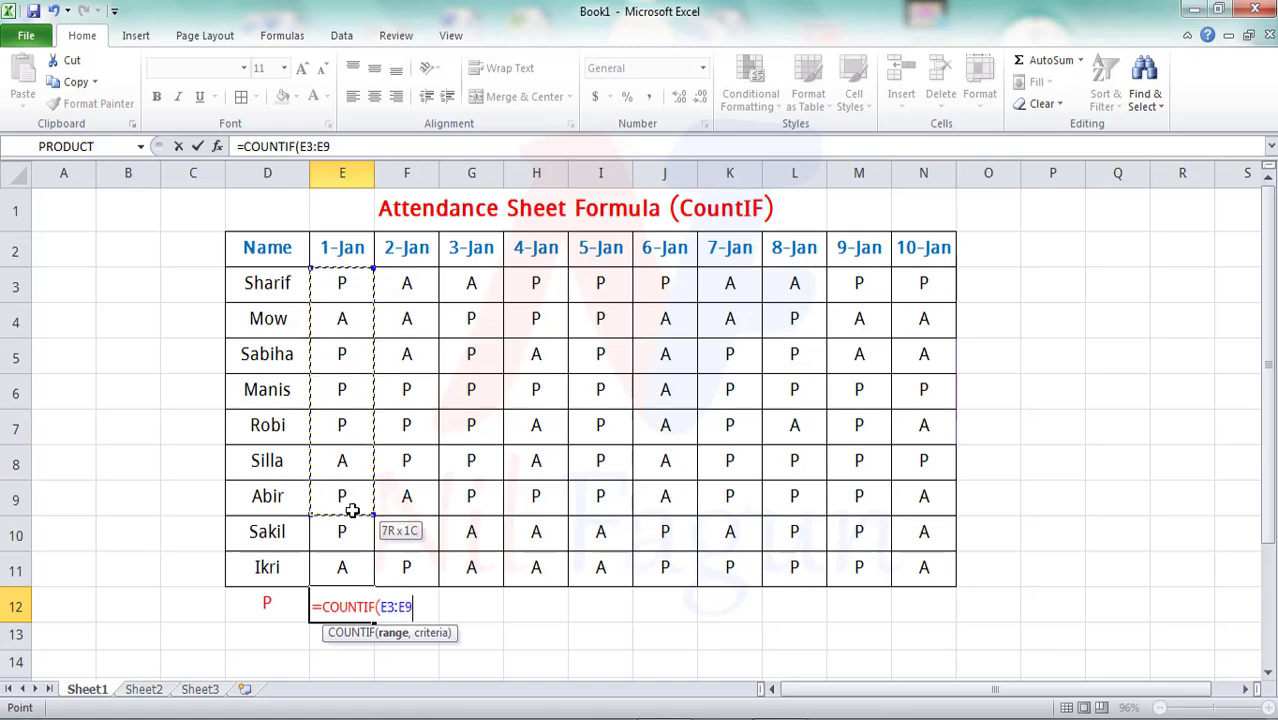
pyautogui.moveTo(344, 453); pyautogui.dragTo(345, 568)
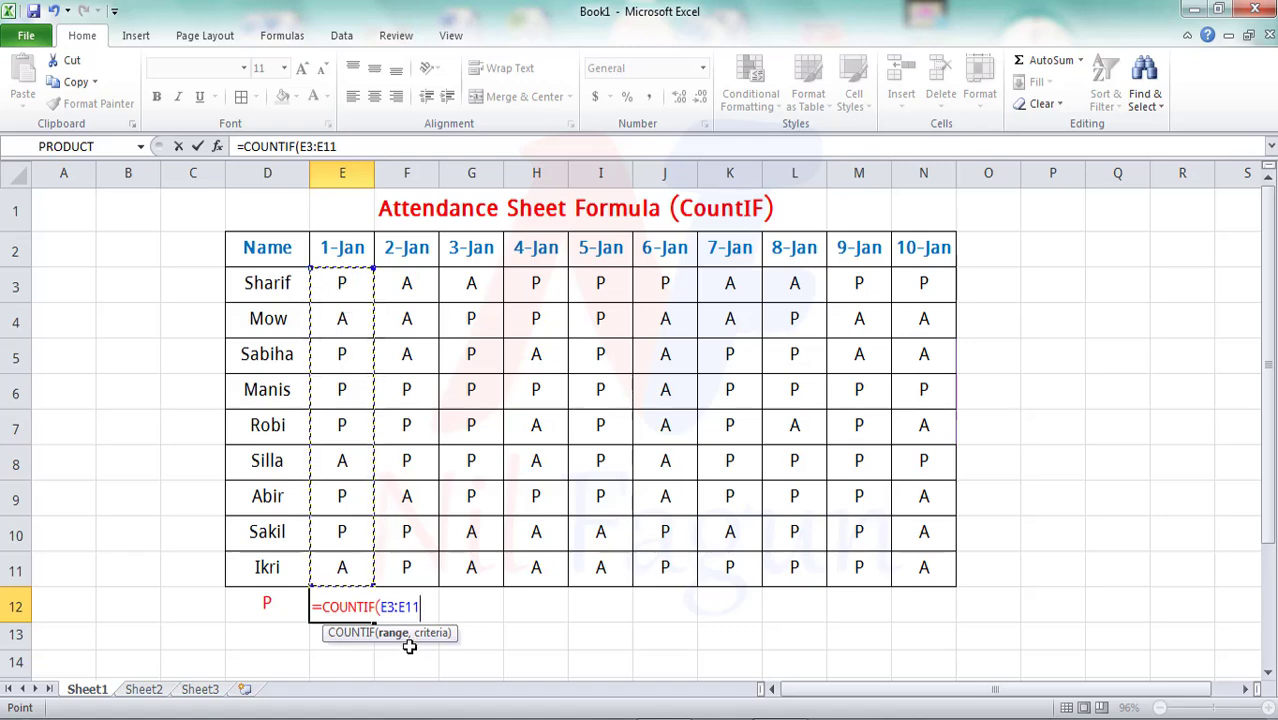
pyautogui.write(',')
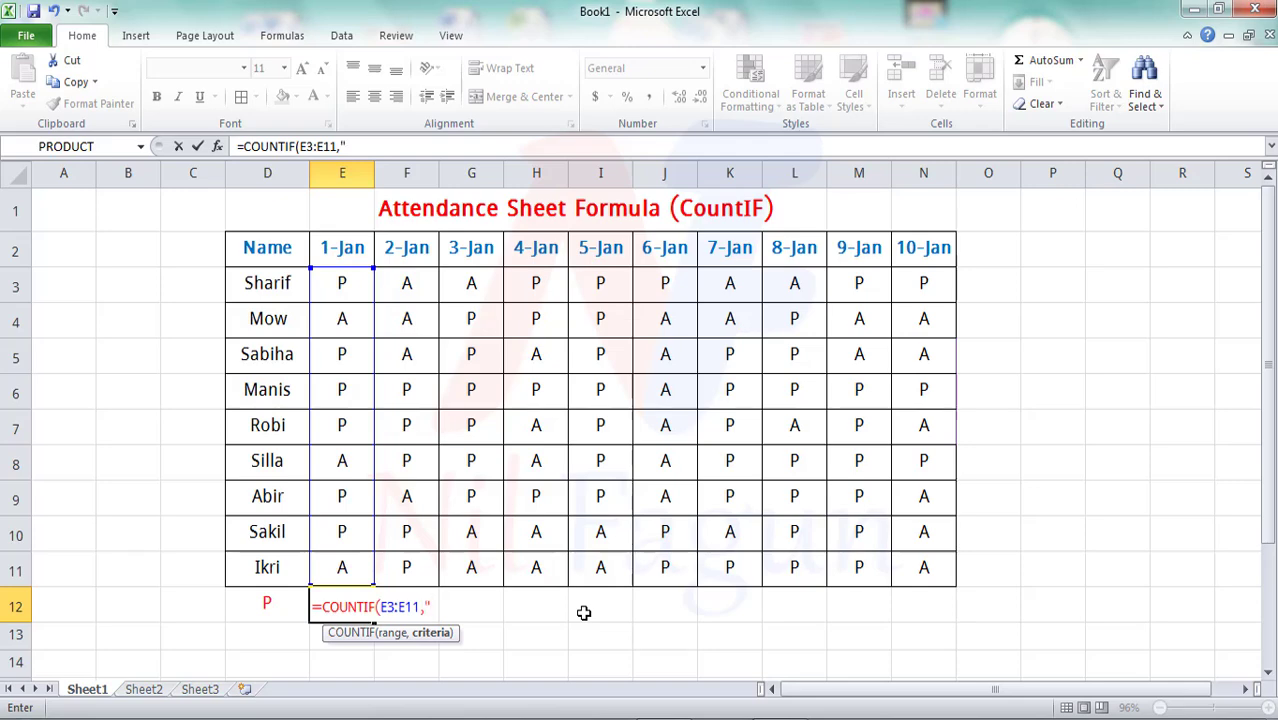
pyautogui.write('p')
pyautogui.write('"')
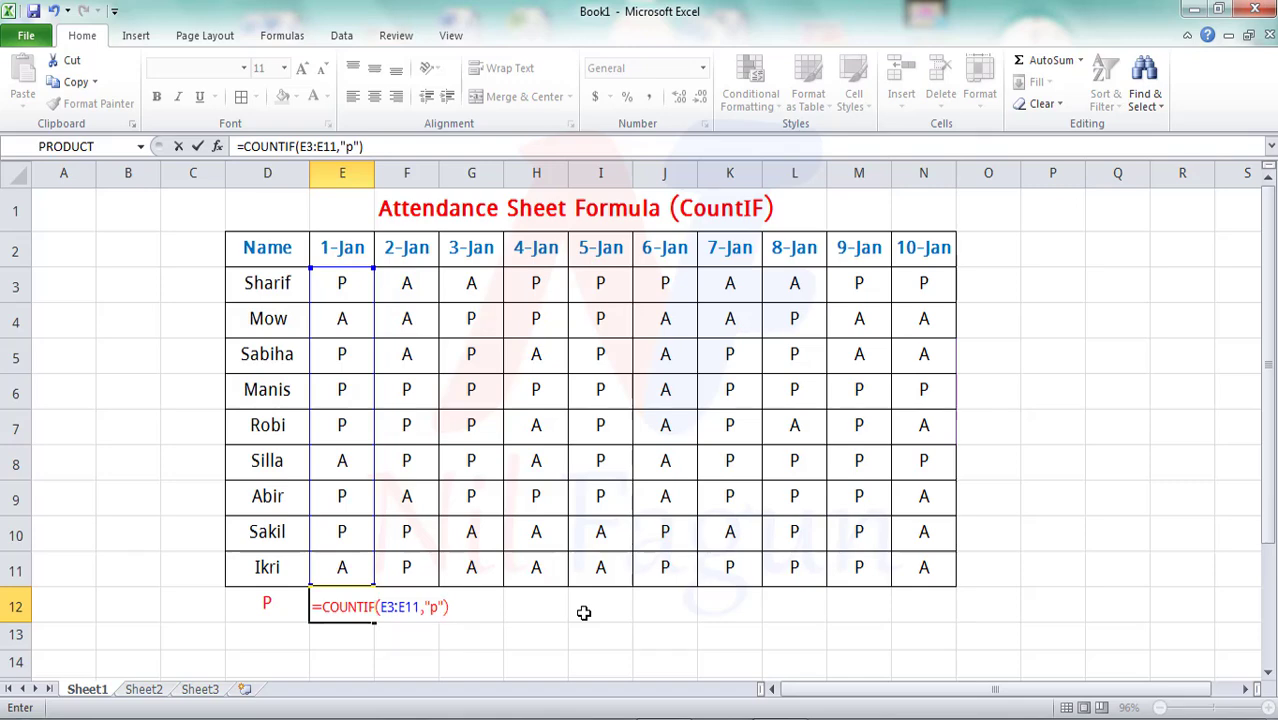
pyautogui.press('Return')
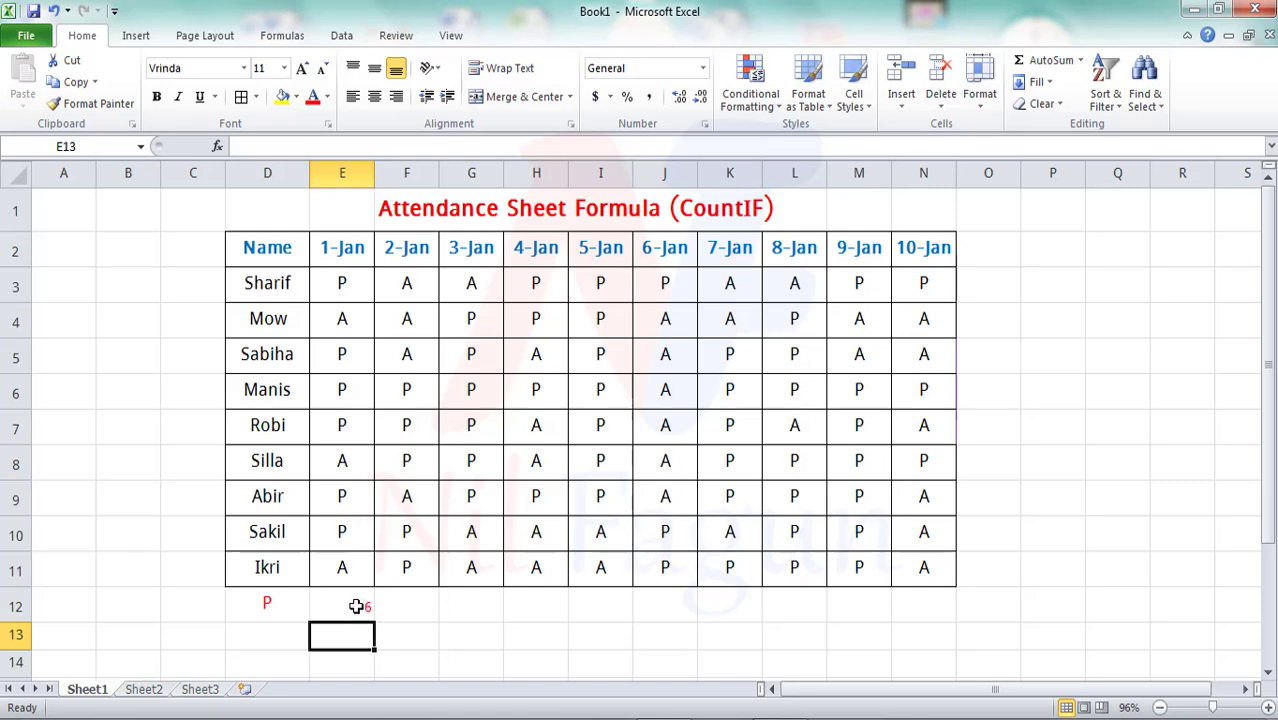
# Check the 1-Jan marks, then label D13 'A' and center it
pyautogui.click(342, 528)
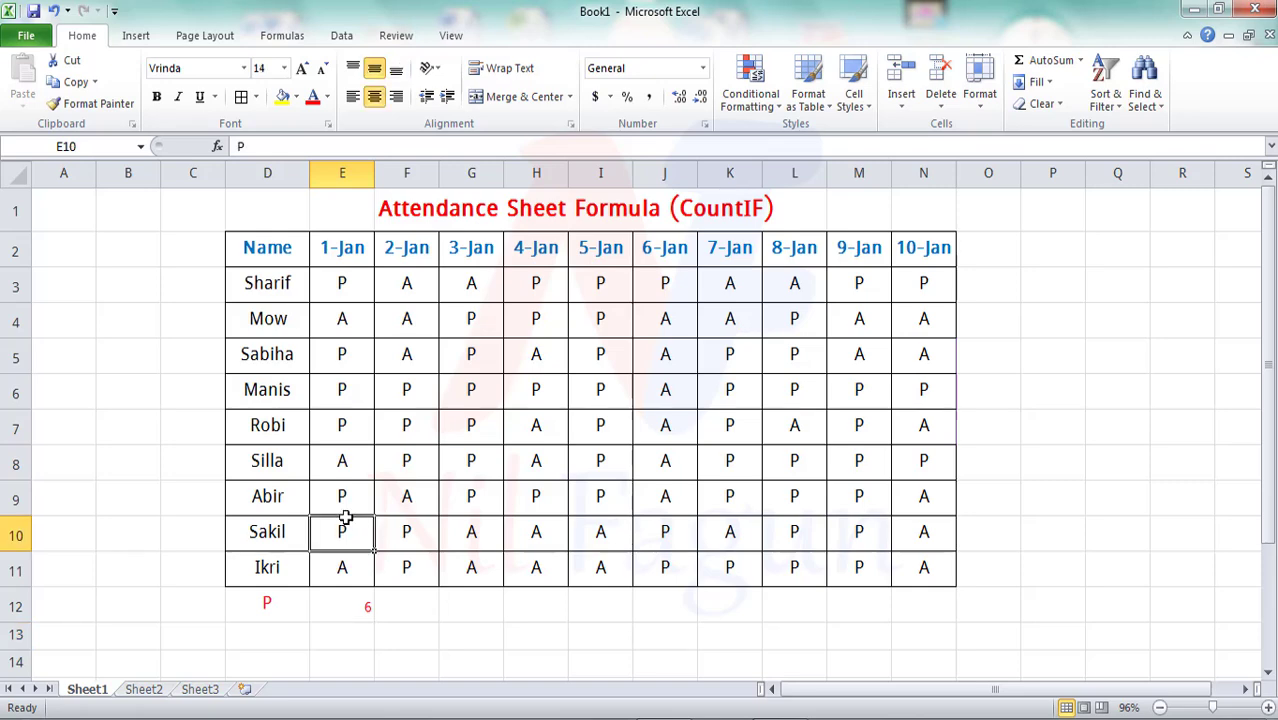
pyautogui.click(344, 502)
pyautogui.click(350, 428)
pyautogui.click(356, 392)
pyautogui.click(359, 362)
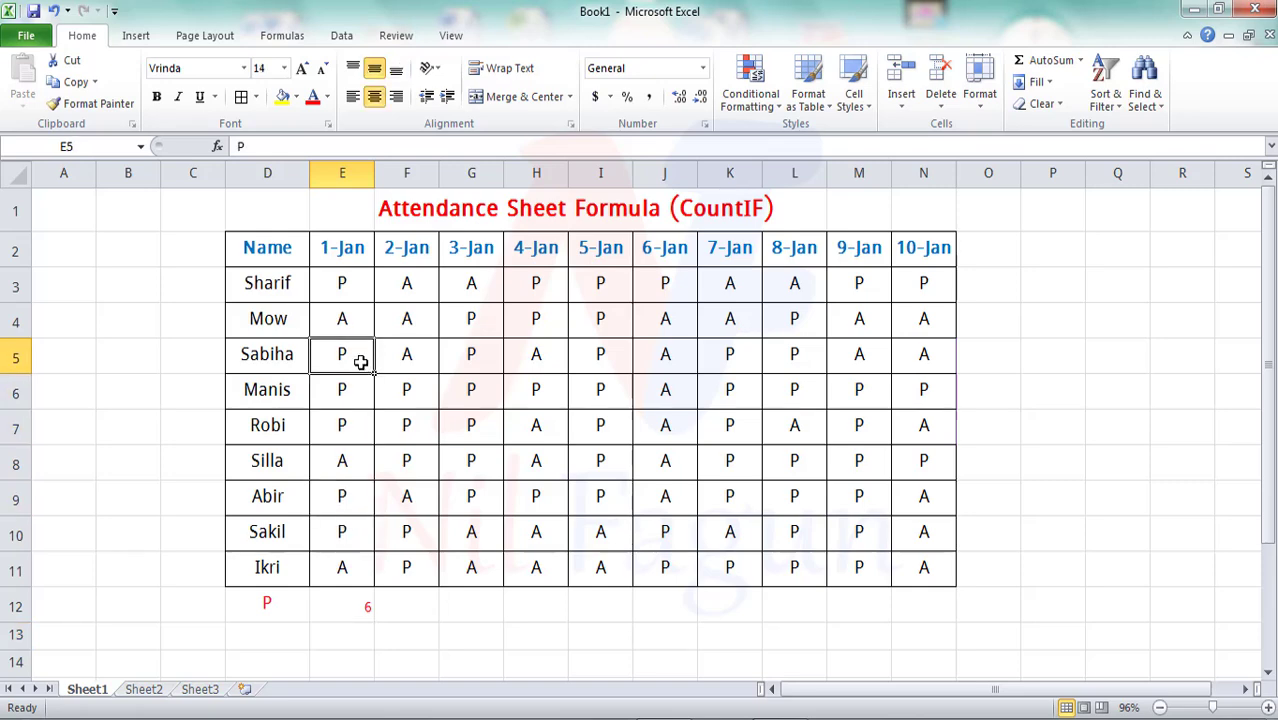
pyautogui.click(275, 634)
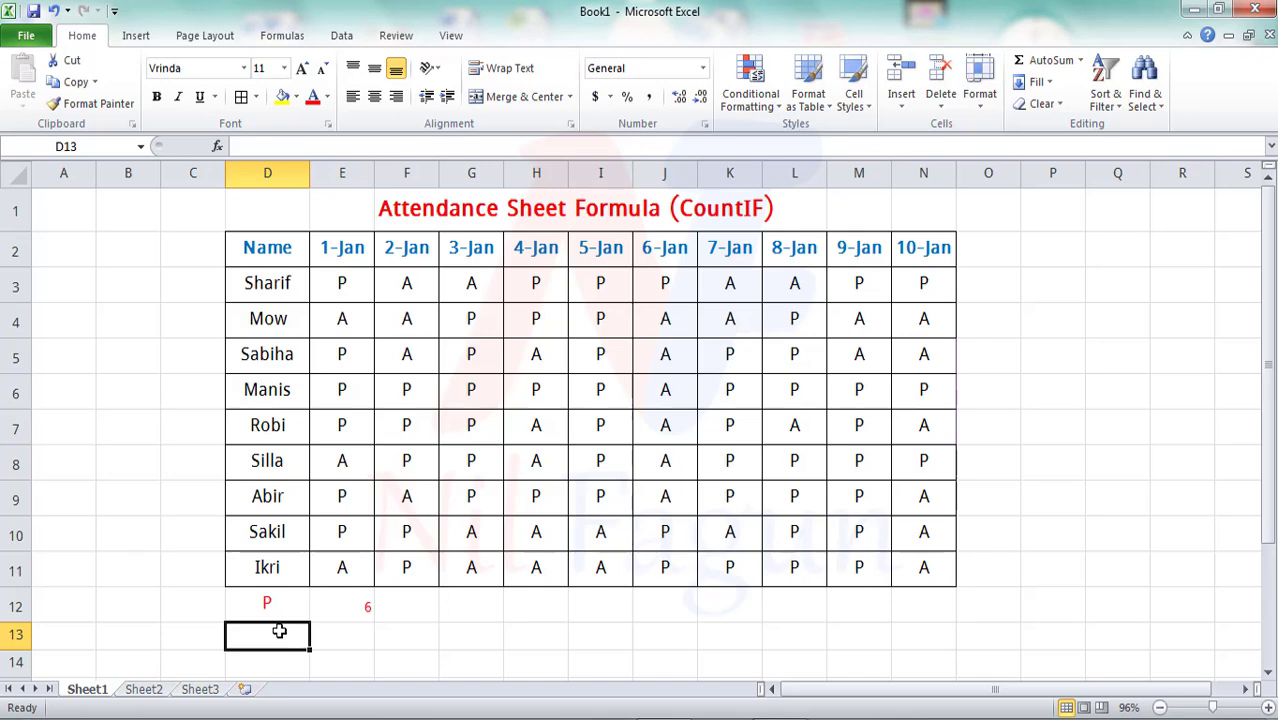
pyautogui.write('A')
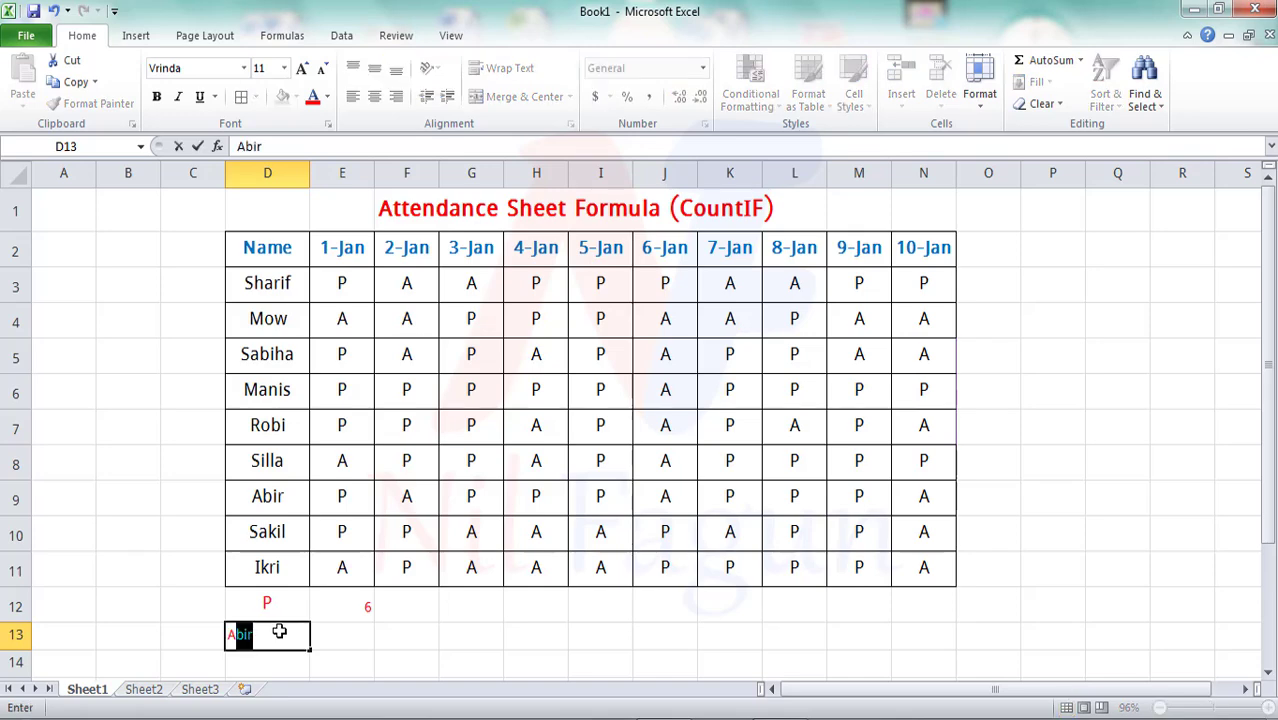
pyautogui.press('BackSpace')
pyautogui.click(336, 630)
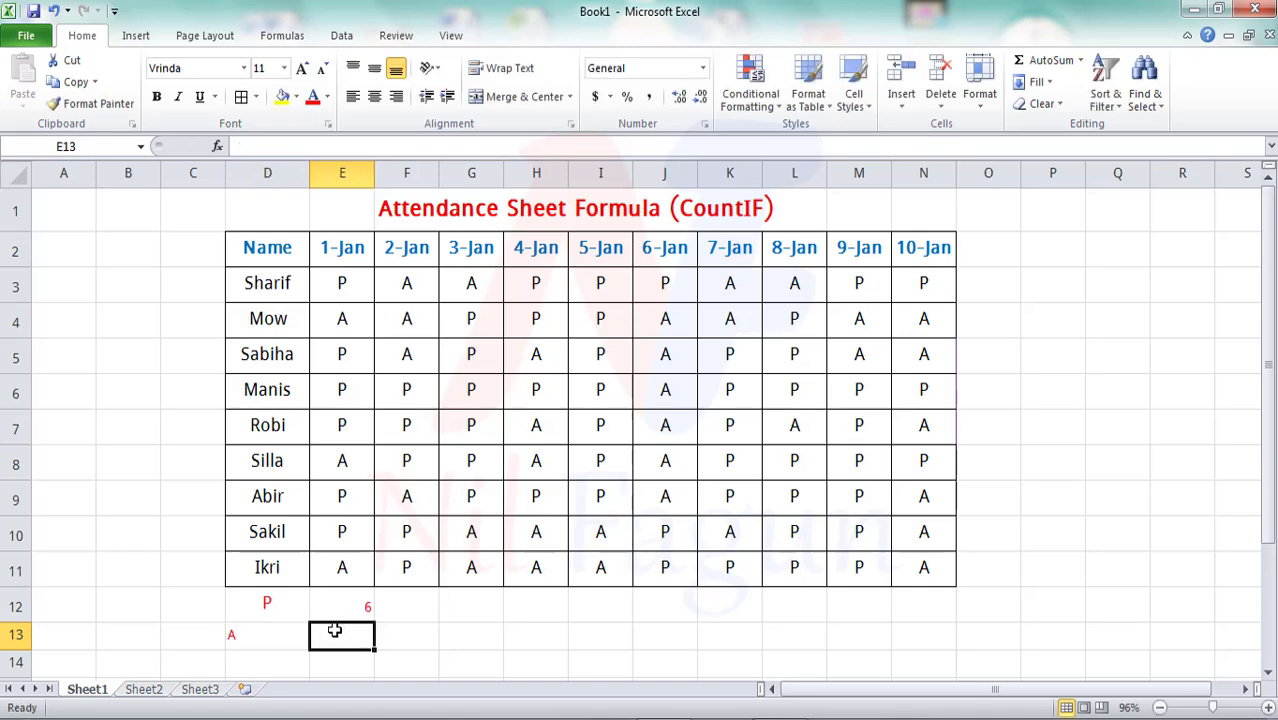
pyautogui.click(238, 640)
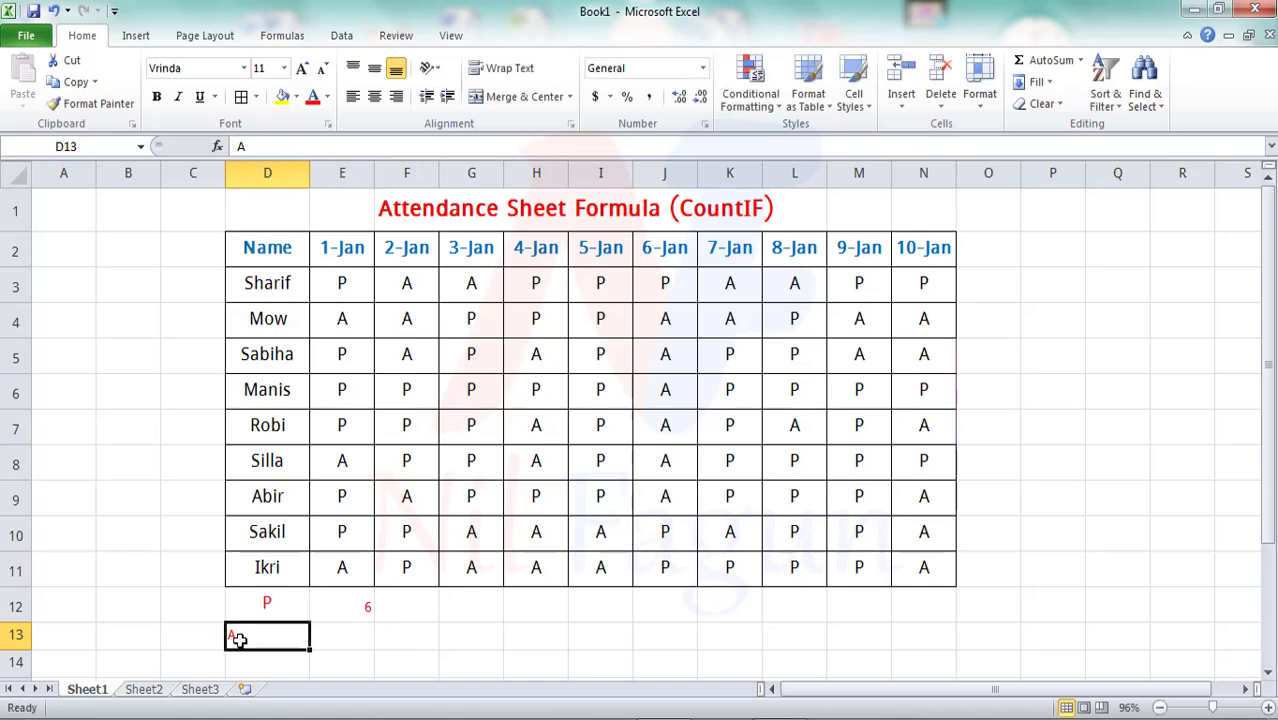
pyautogui.click(374, 96)
pyautogui.click(374, 68)
# Enter =COUNTIF(E3:E11,"a") in E13, giving 3 absences for 1-Jan
pyautogui.click(345, 646)
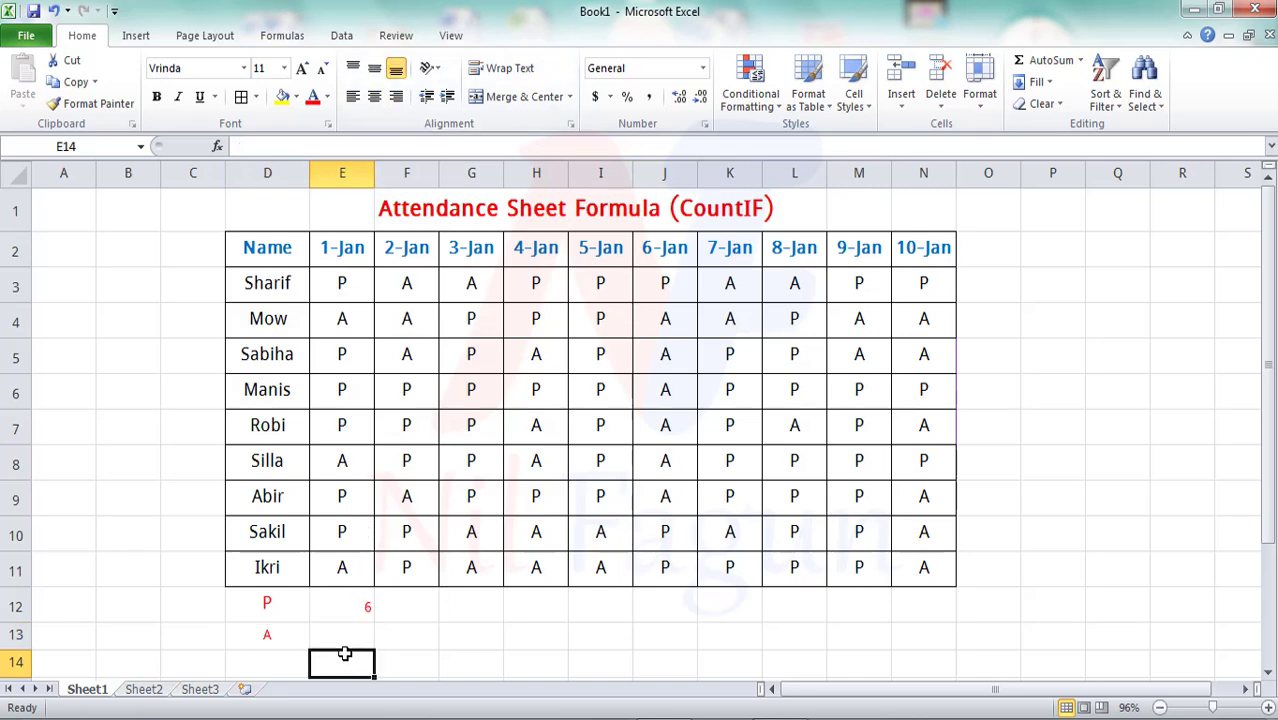
pyautogui.write('=')
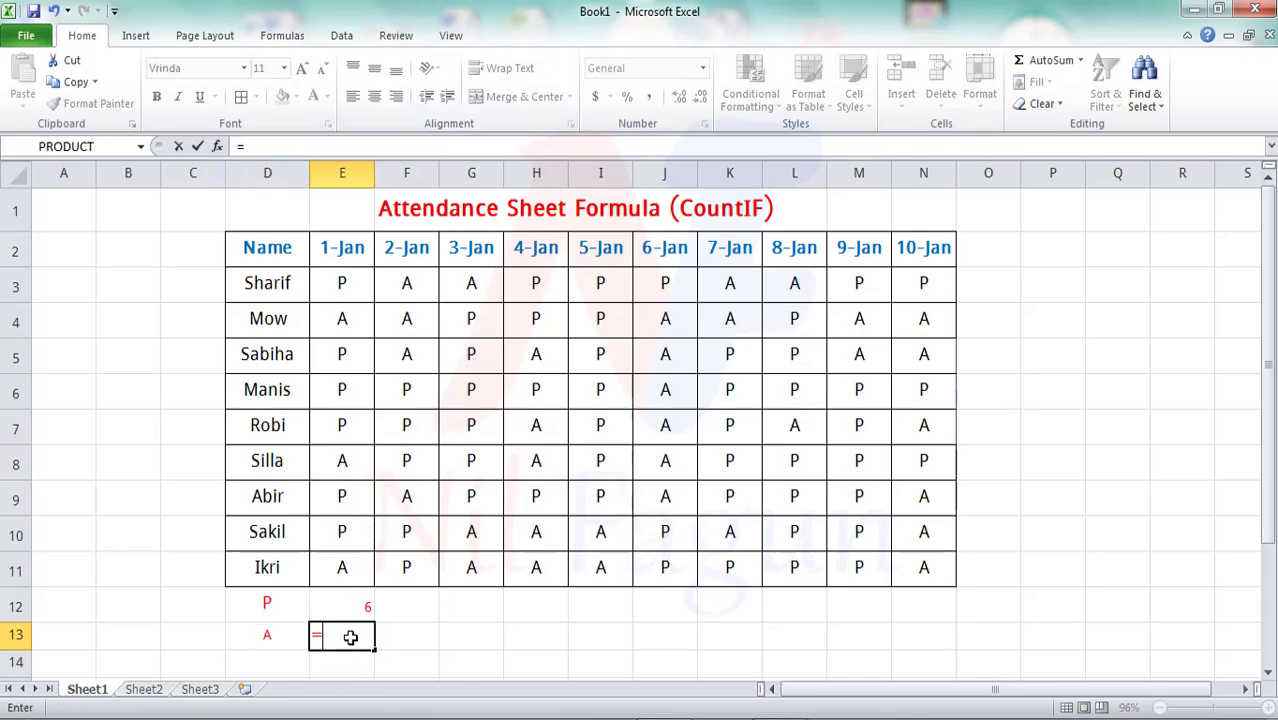
pyautogui.write('c')
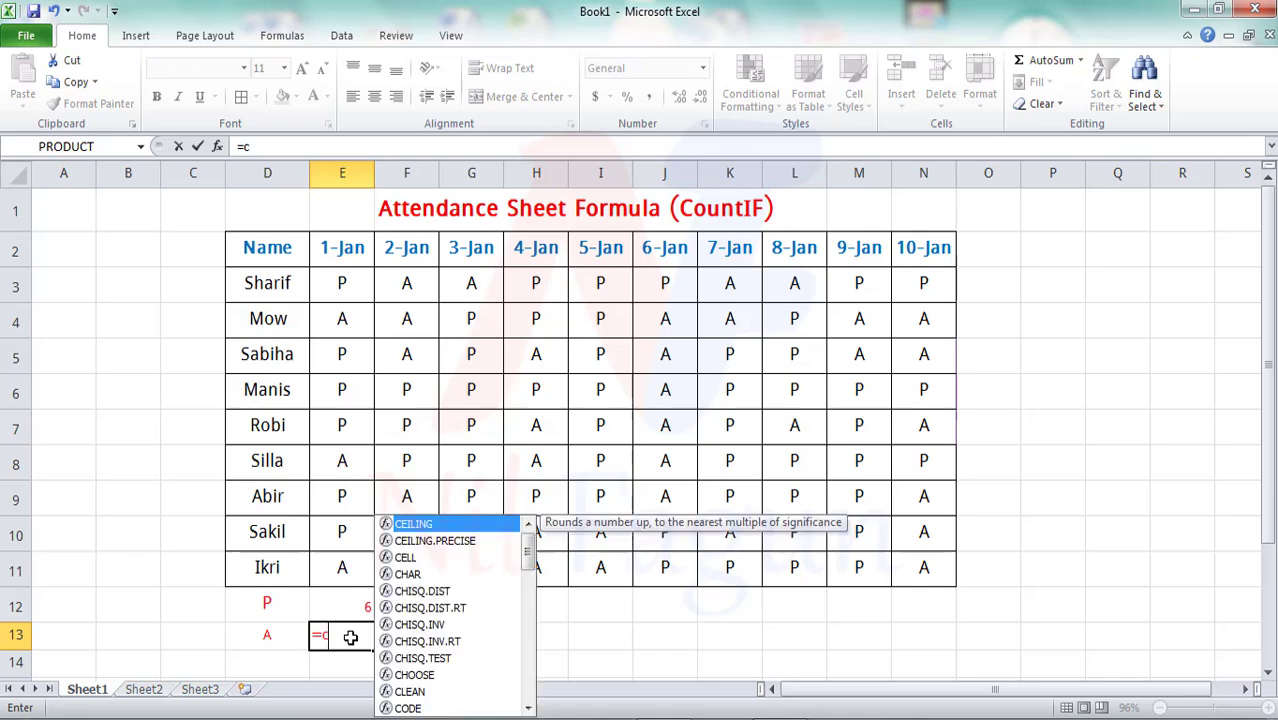
pyautogui.write('ount')
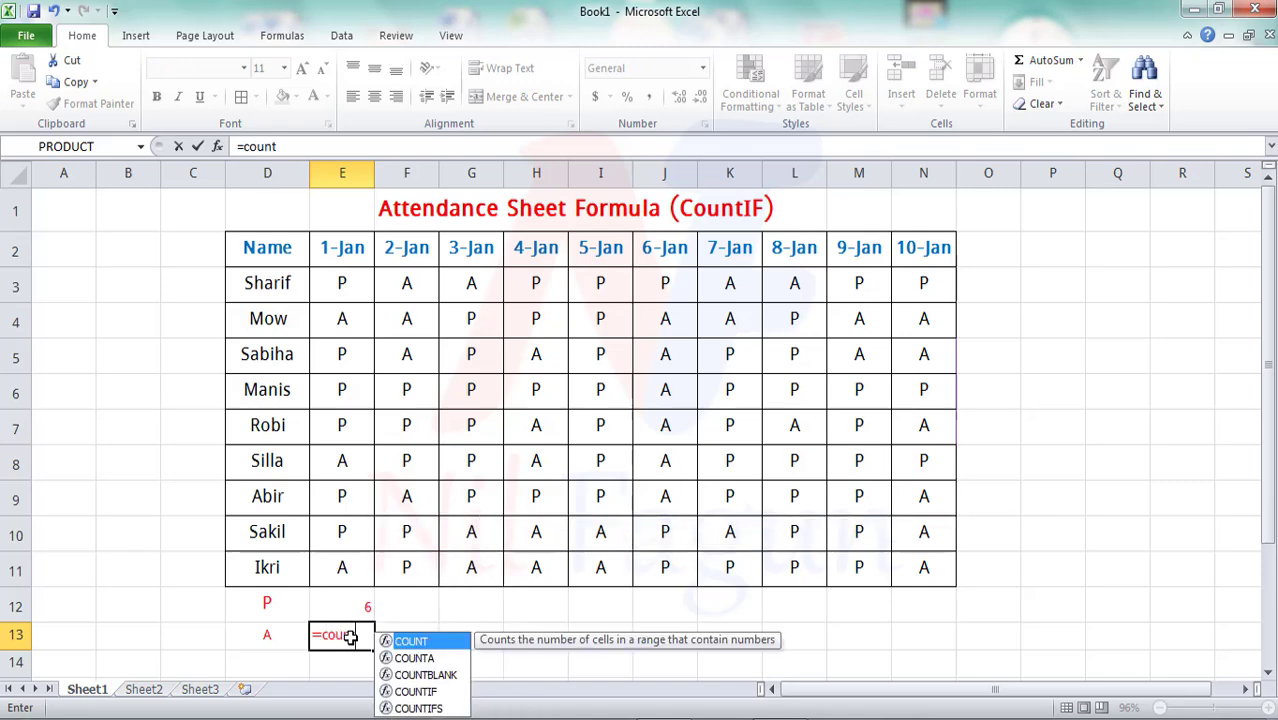
pyautogui.write('i')
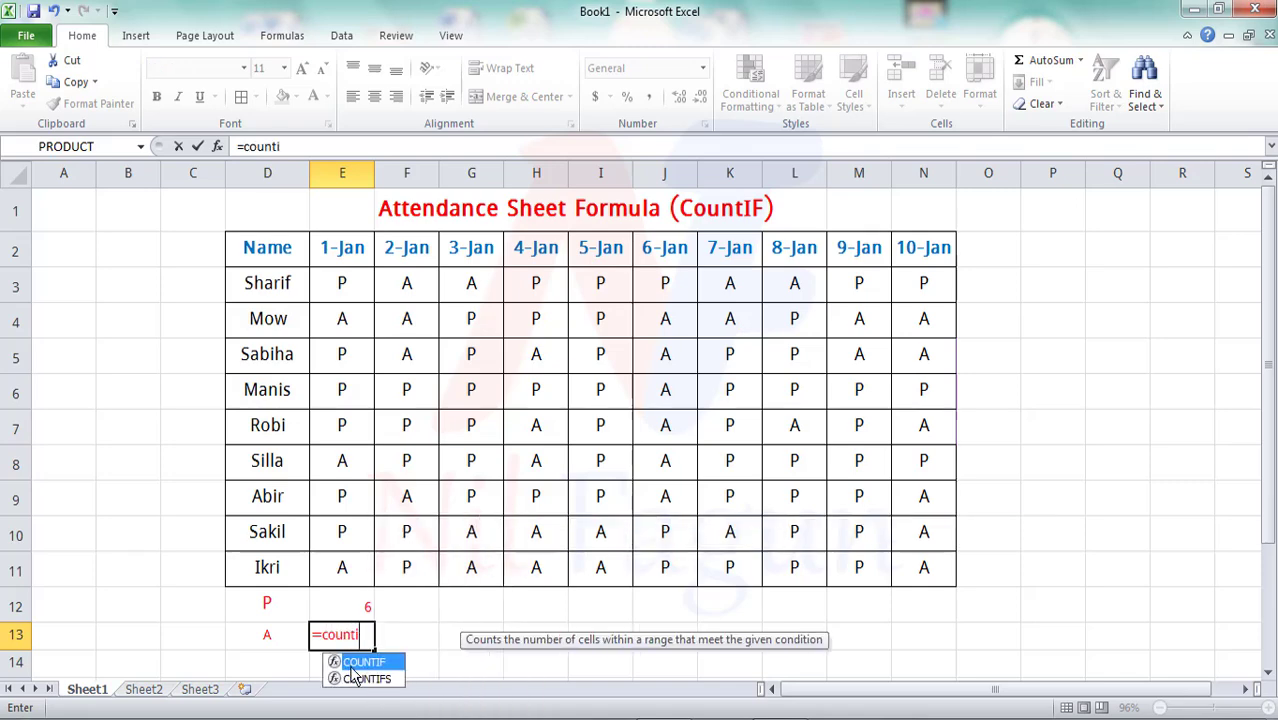
pyautogui.doubleClick(355, 662)
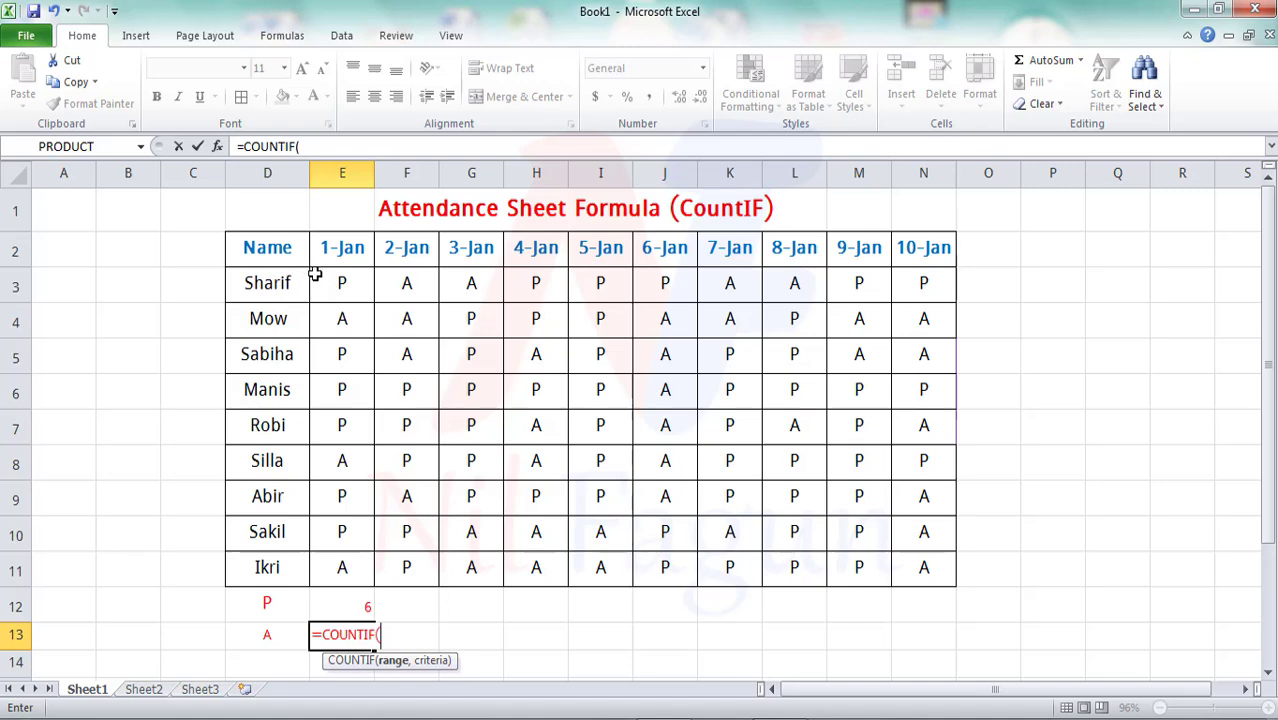
pyautogui.moveTo(318, 283); pyautogui.dragTo(357, 560)
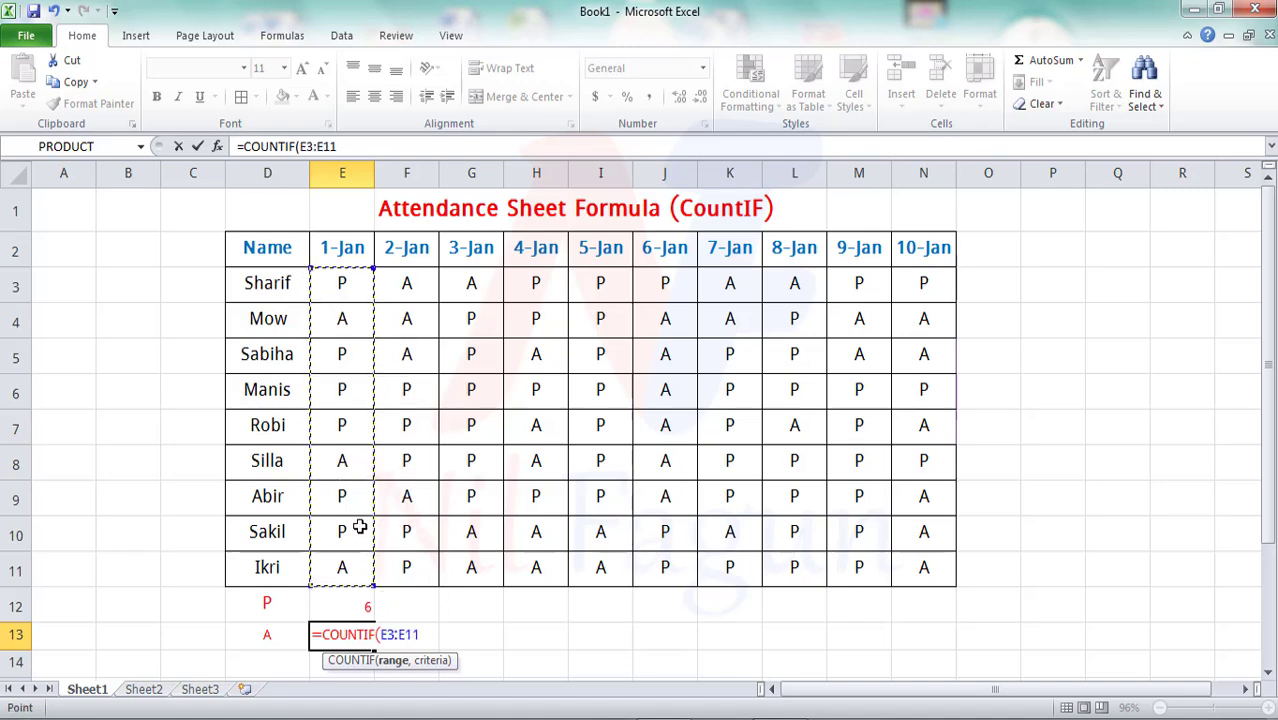
pyautogui.write(',')
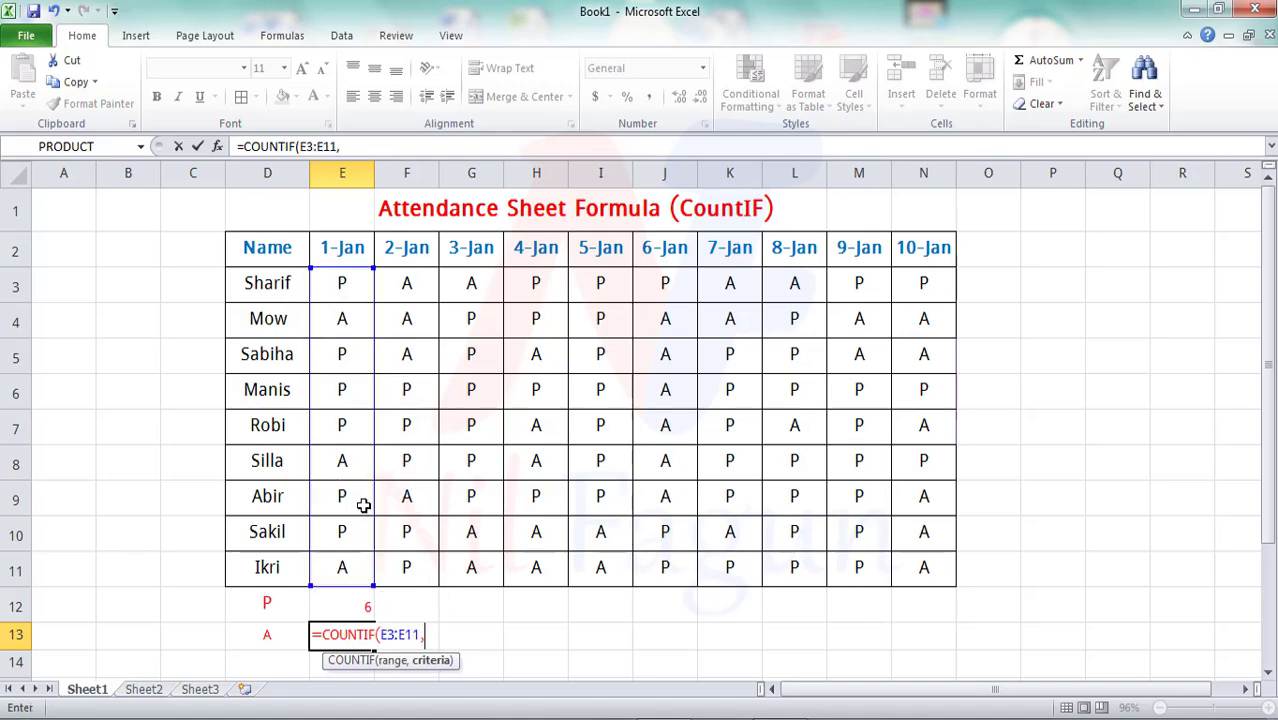
pyautogui.write('"a')
pyautogui.press('Return')
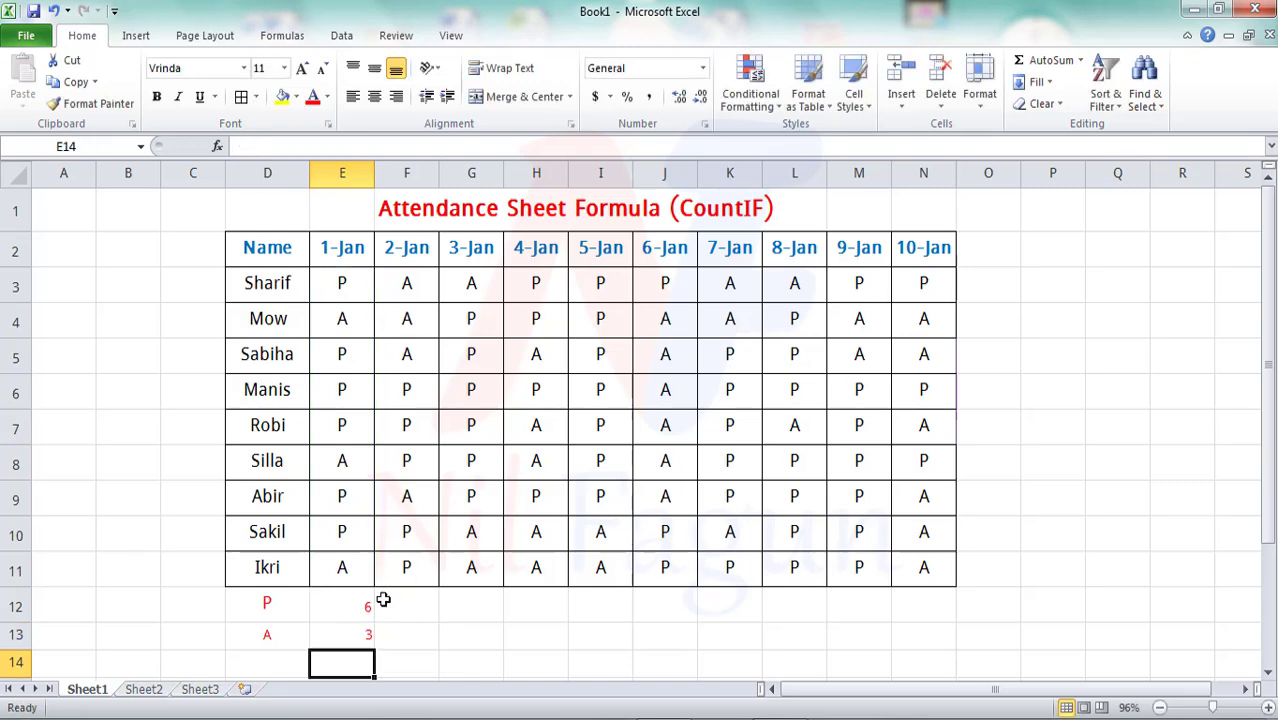
# Copy the E12 present-count formula and select F12:N12, undoing an accidental cell move
pyautogui.click(359, 624)
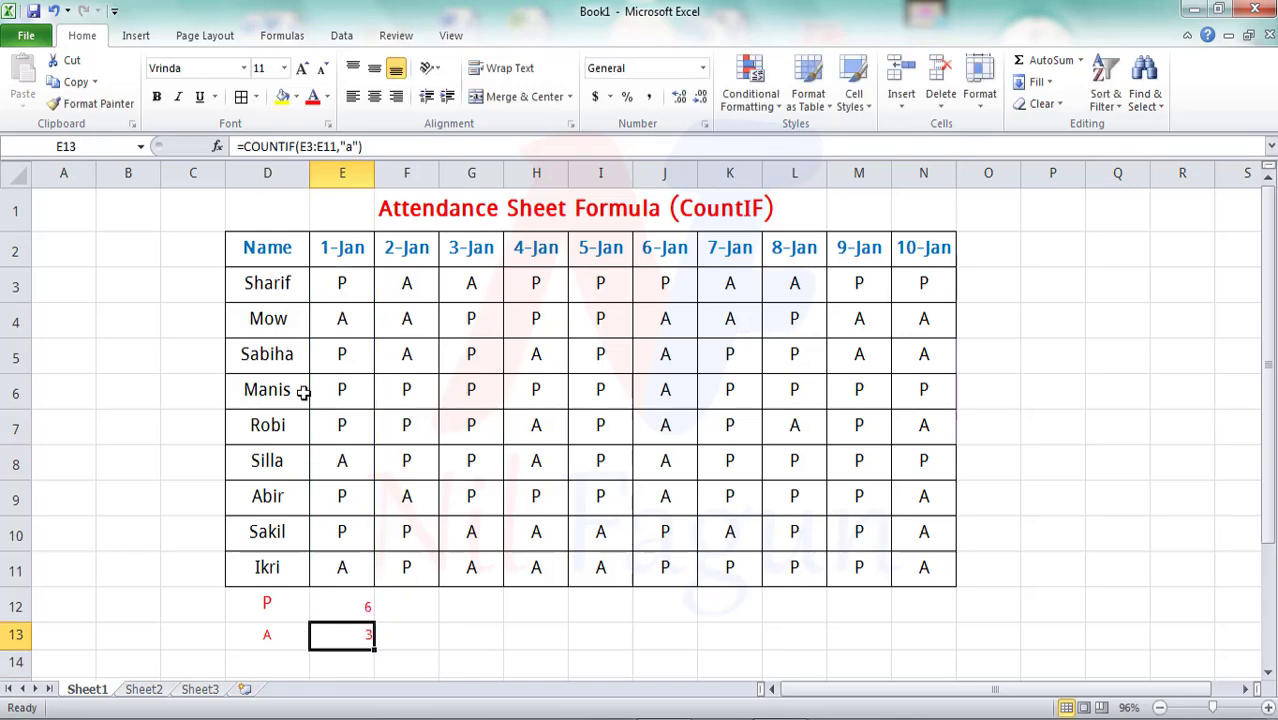
pyautogui.click(341, 604)
pyautogui.moveTo(343, 600); pyautogui.dragTo(350, 628)
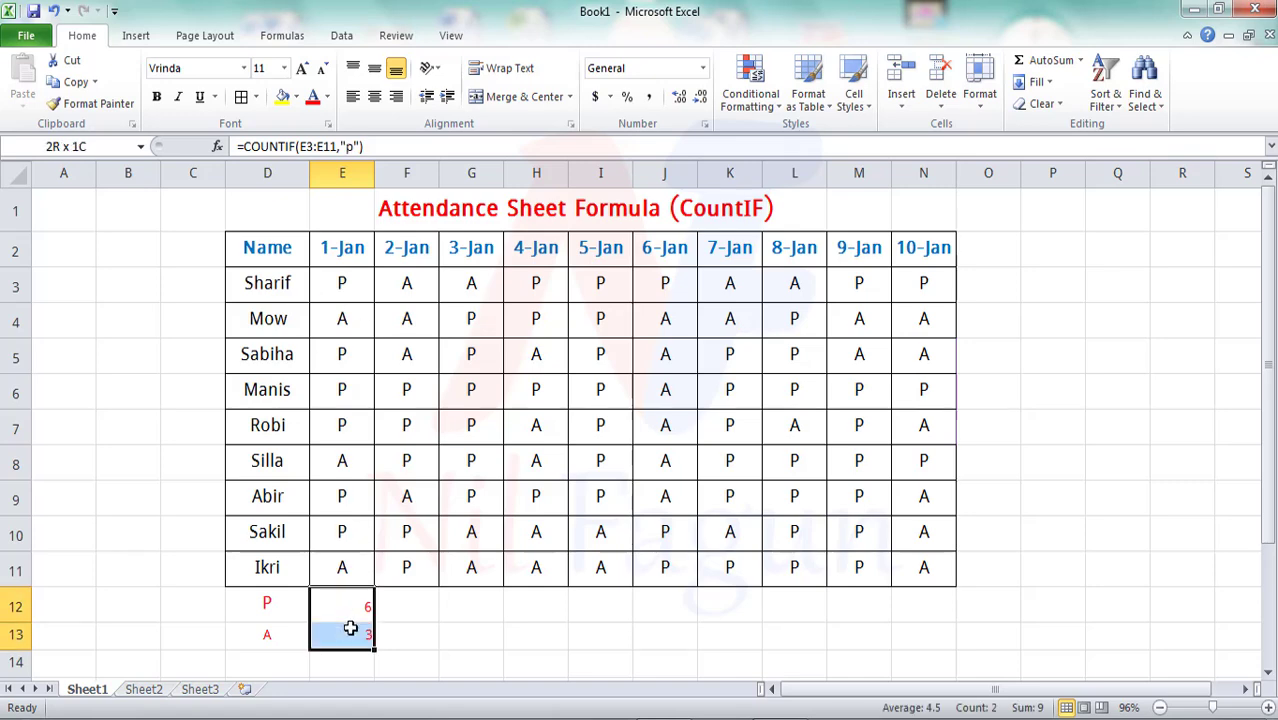
pyautogui.click(345, 604)
pyautogui.rightClick(346, 606)
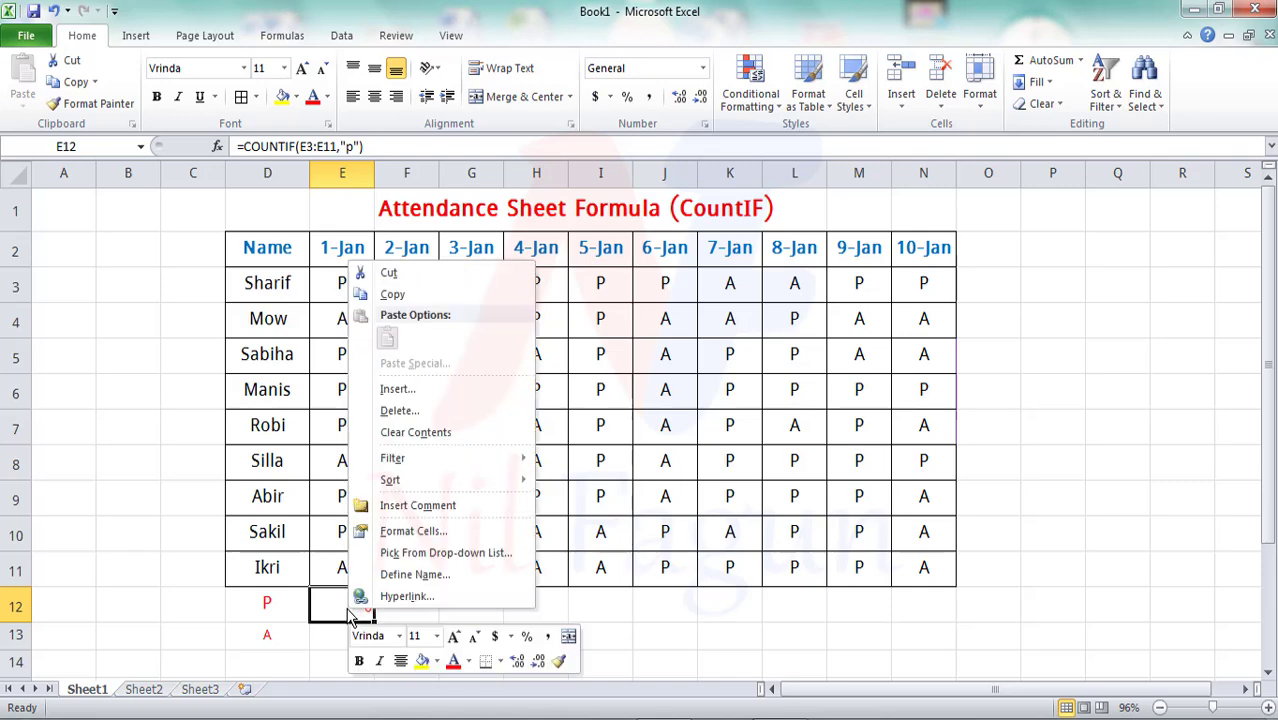
pyautogui.click(392, 294)
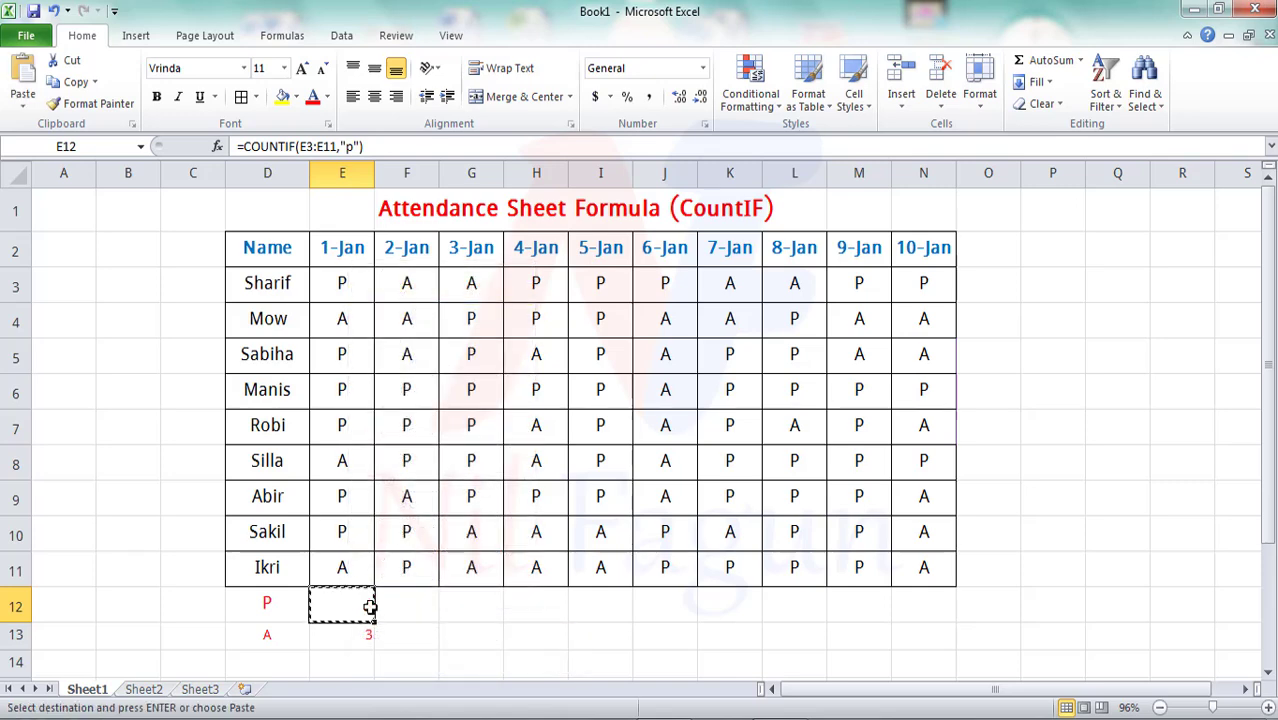
pyautogui.moveTo(372, 603); pyautogui.dragTo(695, 606)
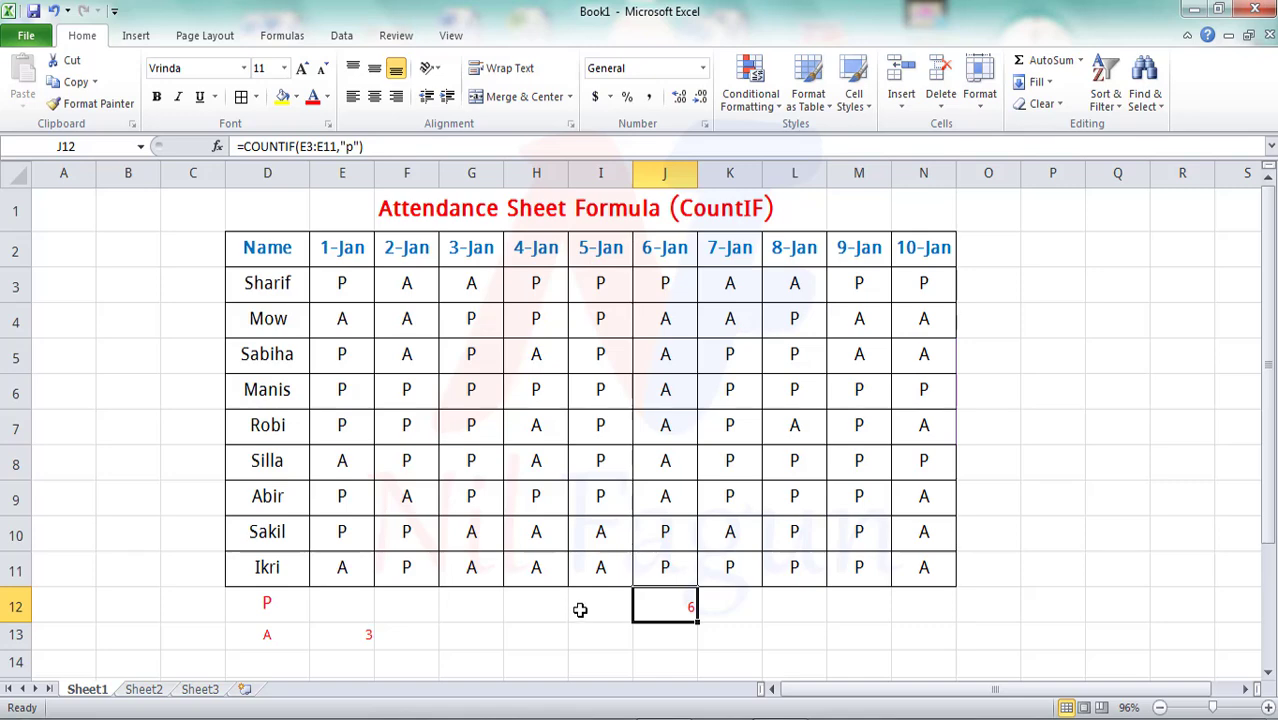
pyautogui.hotkey('ctrl', 'z')
pyautogui.moveTo(410, 610); pyautogui.dragTo(917, 598)
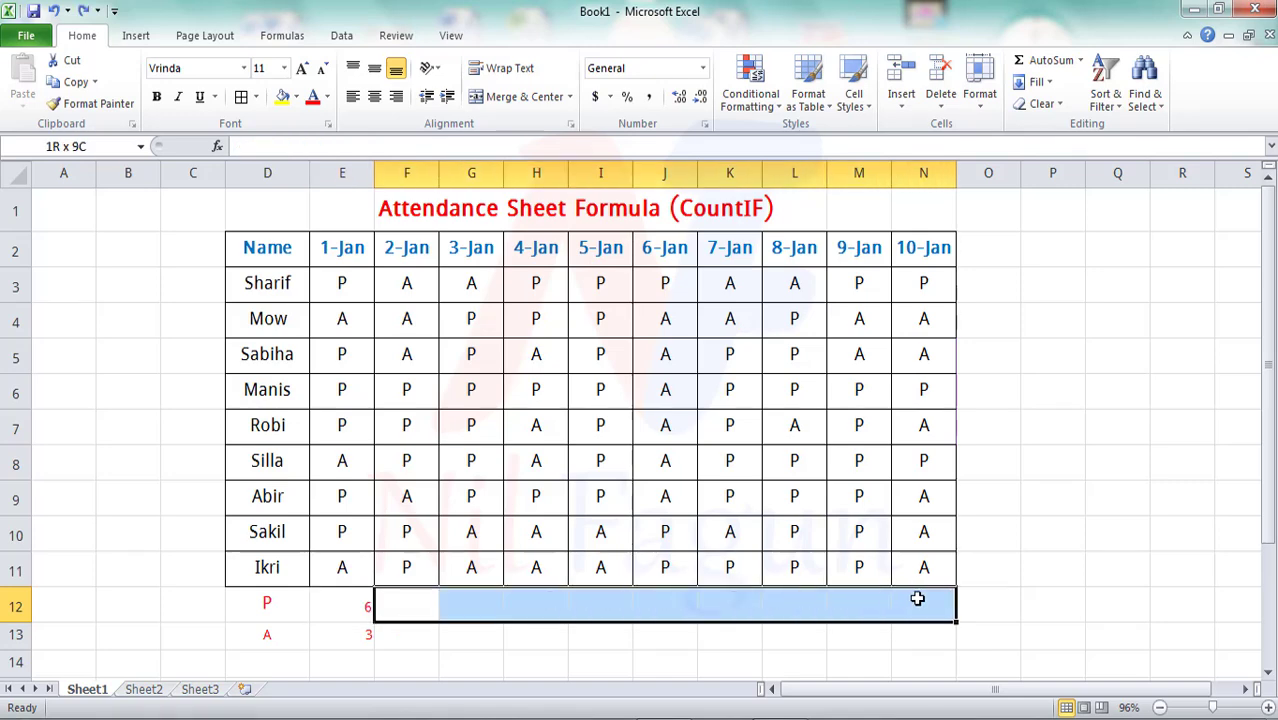
pyautogui.rightClick(908, 598)
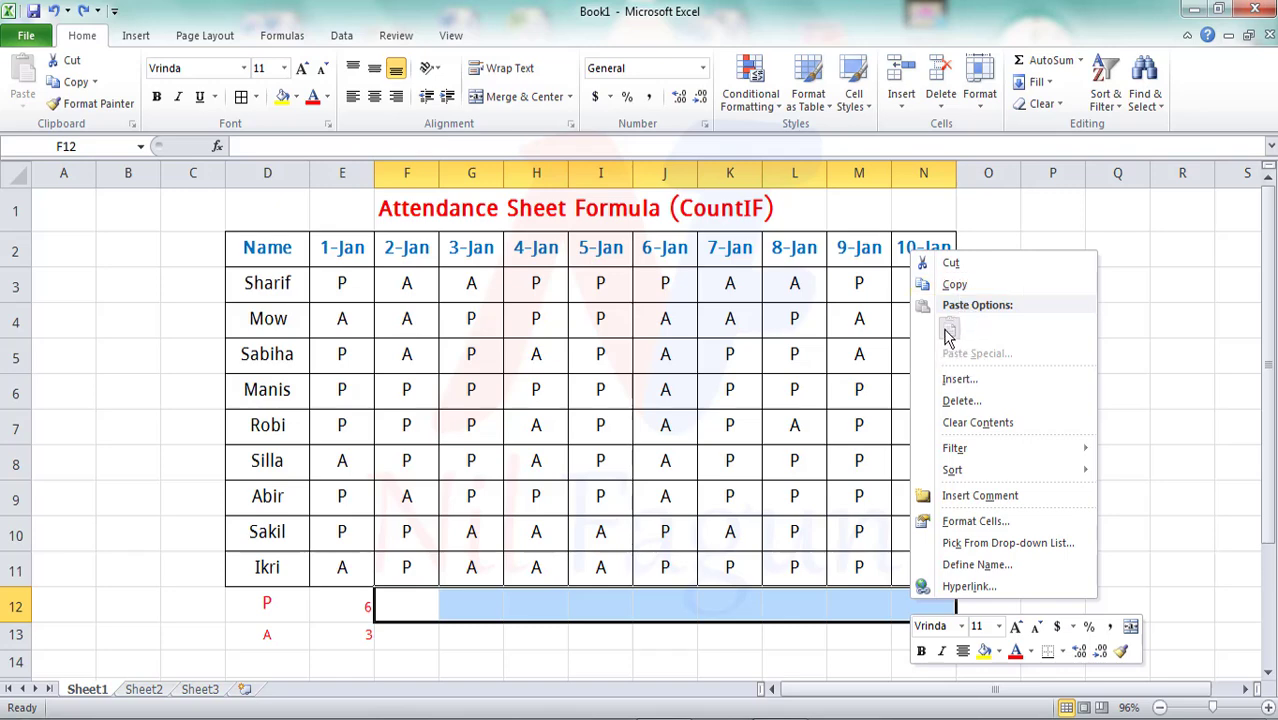
pyautogui.click(405, 612)
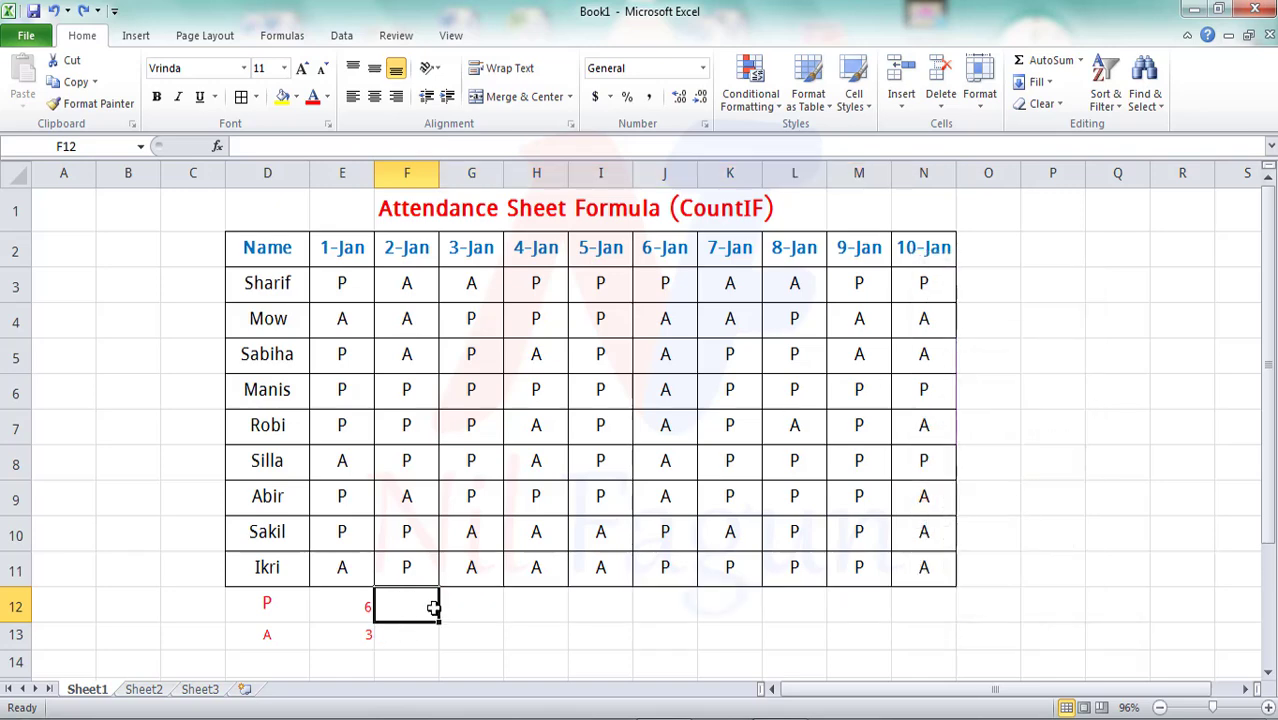
pyautogui.click(476, 605)
pyautogui.moveTo(405, 603); pyautogui.dragTo(930, 599)
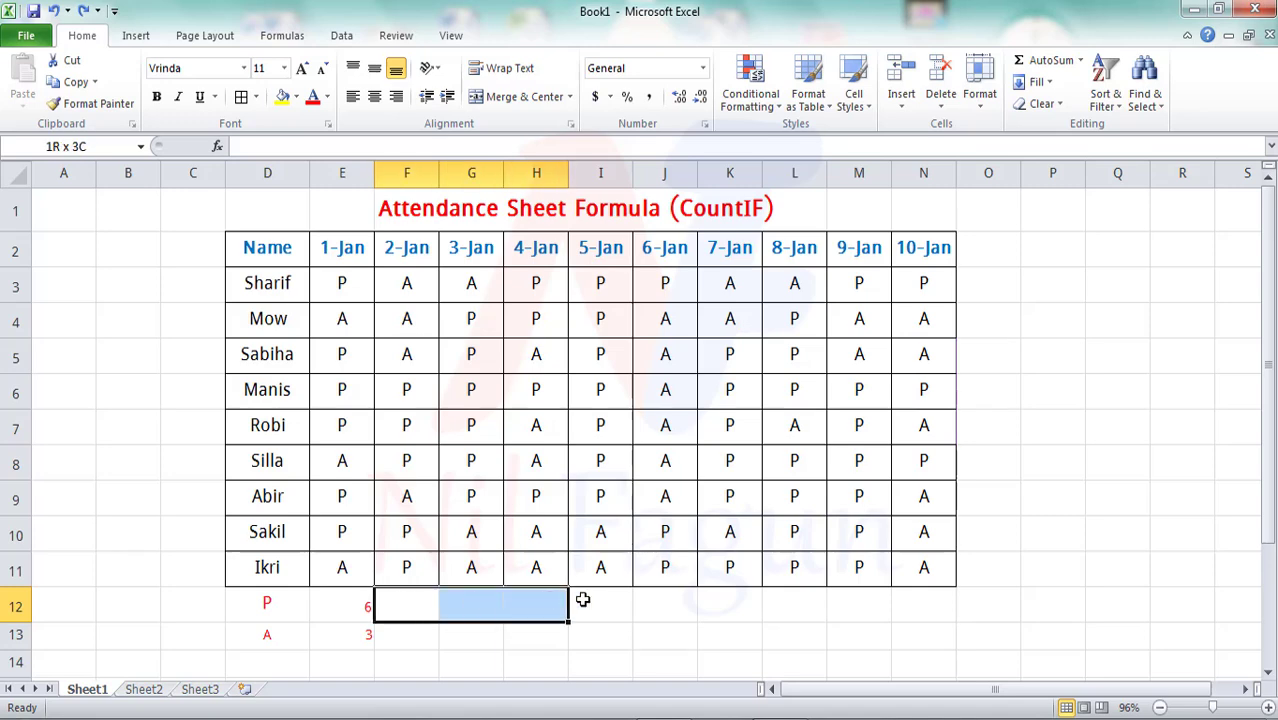
pyautogui.rightClick(930, 599)
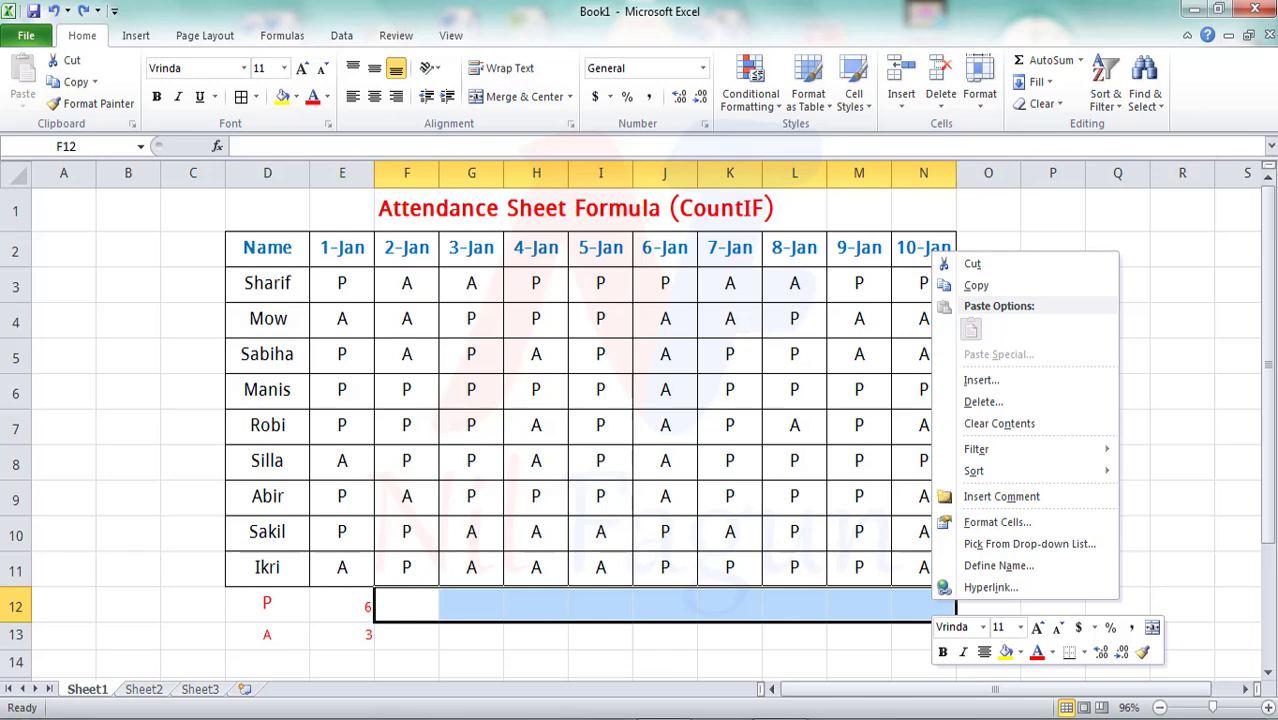
# Paste the E12 formula across F12:N12, giving counts 5, 6, 4, 7, 3, 6, 7, 7, 3
pyautogui.click(342, 603)
pyautogui.rightClick(339, 603)
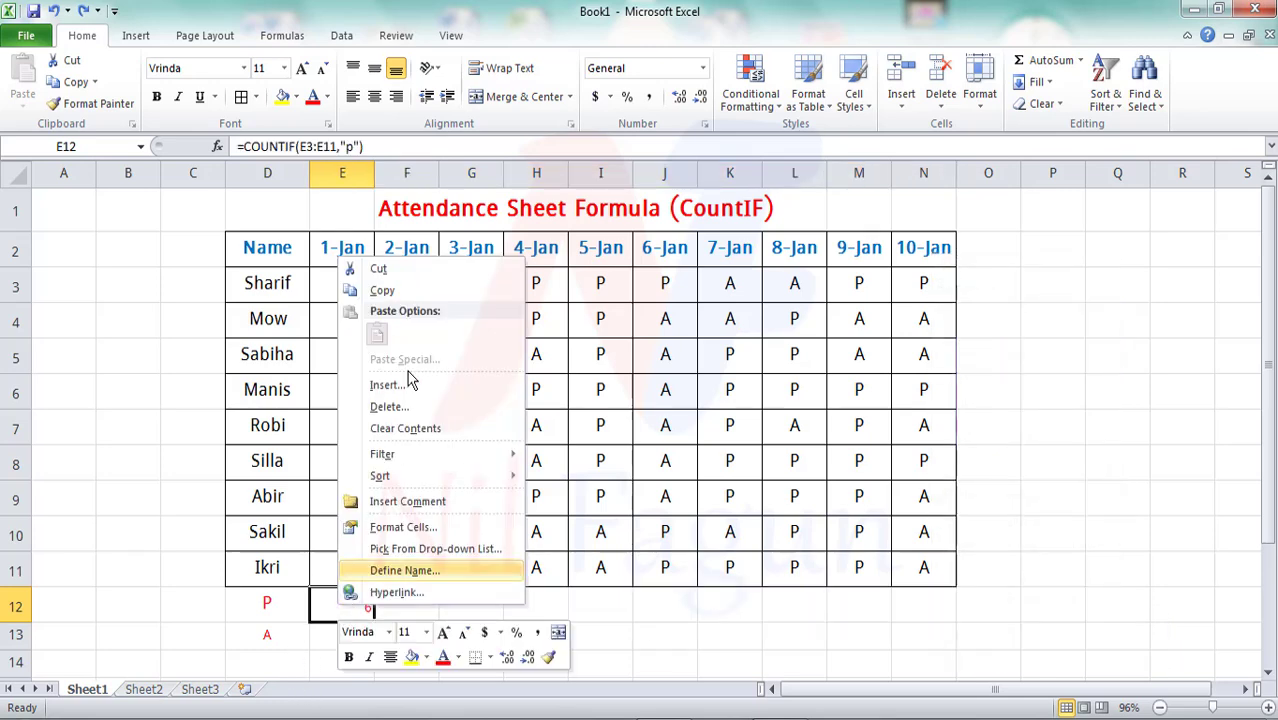
pyautogui.click(383, 291)
pyautogui.moveTo(405, 600); pyautogui.dragTo(925, 600)
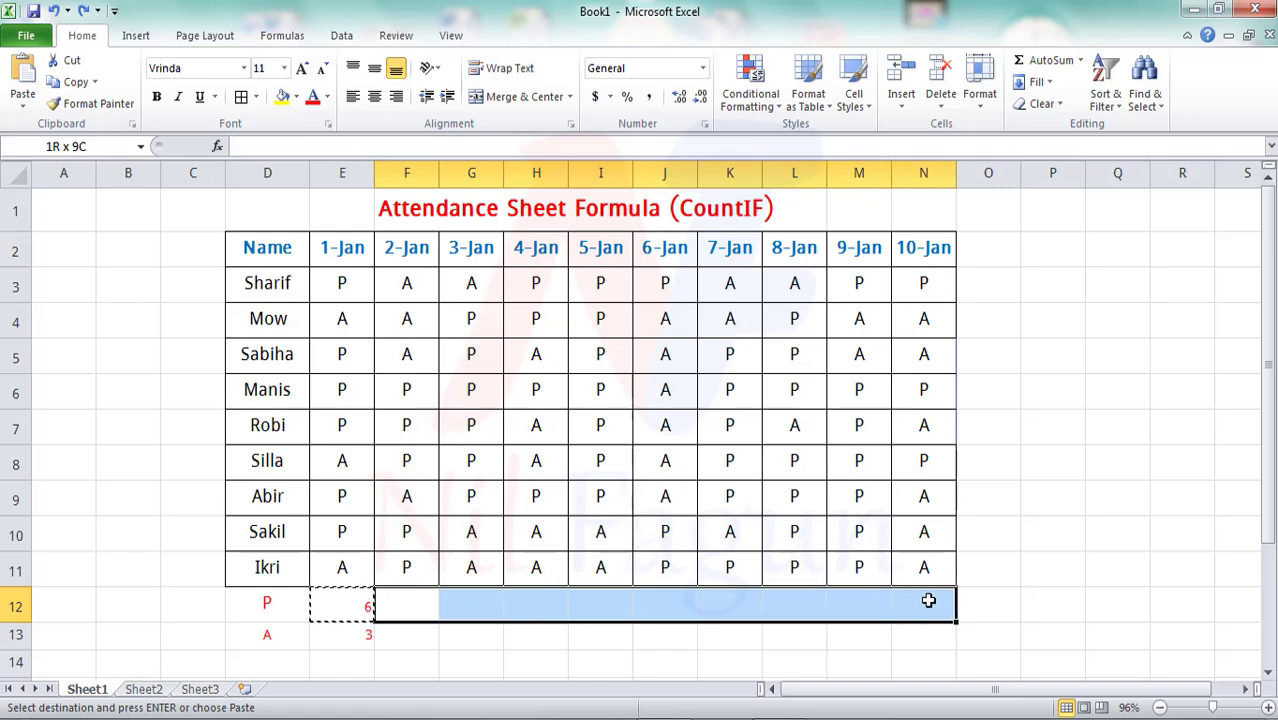
pyautogui.rightClick(792, 606)
pyautogui.moveTo(835, 353)
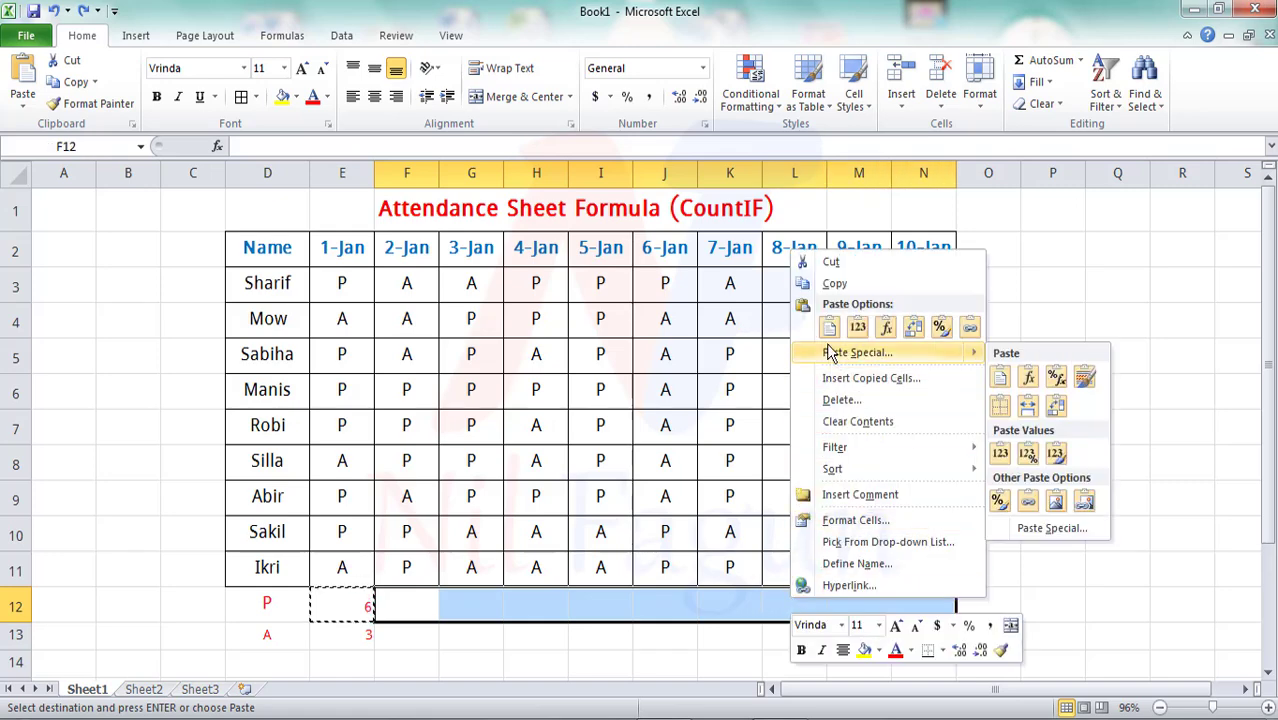
pyautogui.click(828, 330)
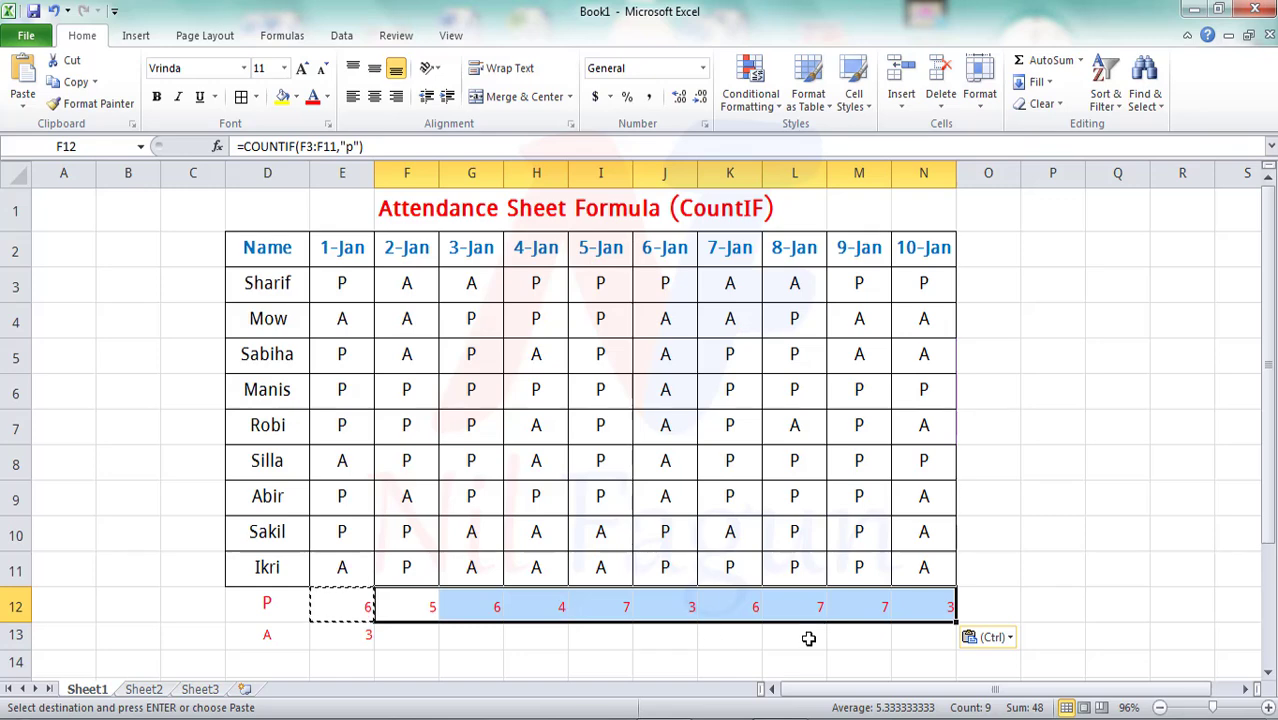
# Copy the E13 absent formula across F13:N13, giving 4, 3, 5, 2, 6, 3, 2, 2, 6
pyautogui.rightClick(337, 640)
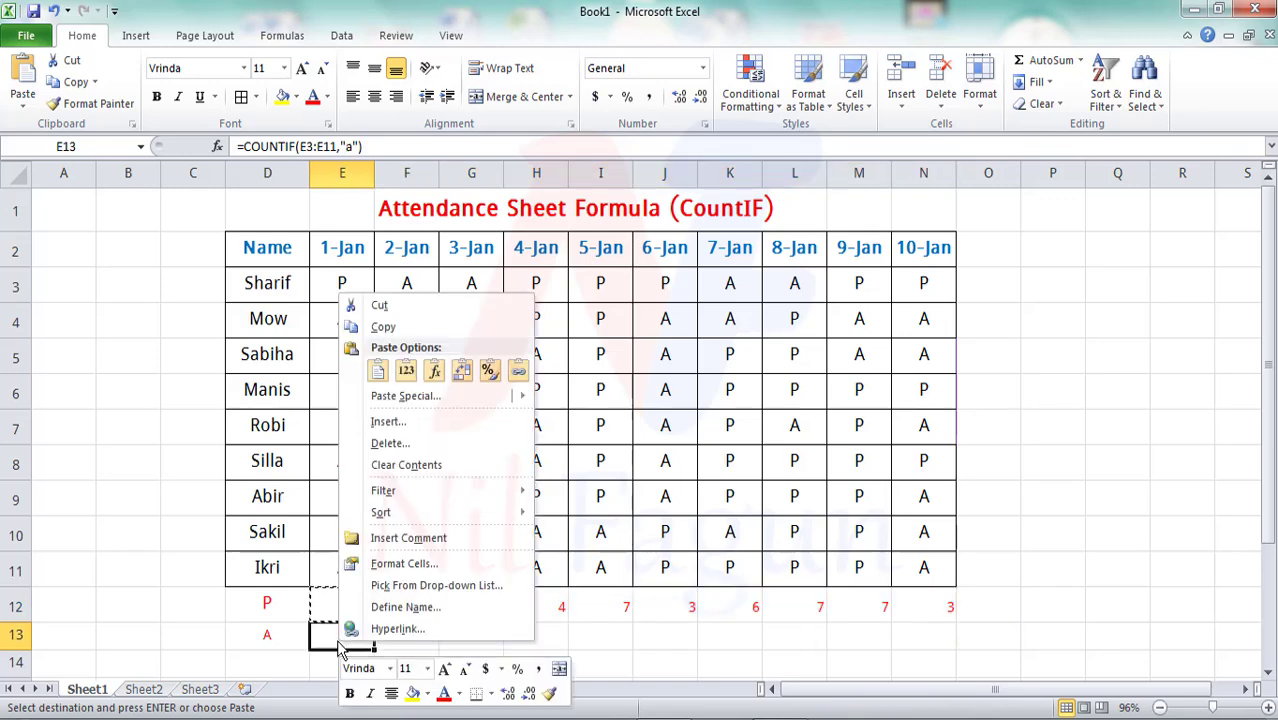
pyautogui.click(383, 327)
pyautogui.moveTo(406, 638); pyautogui.dragTo(923, 638)
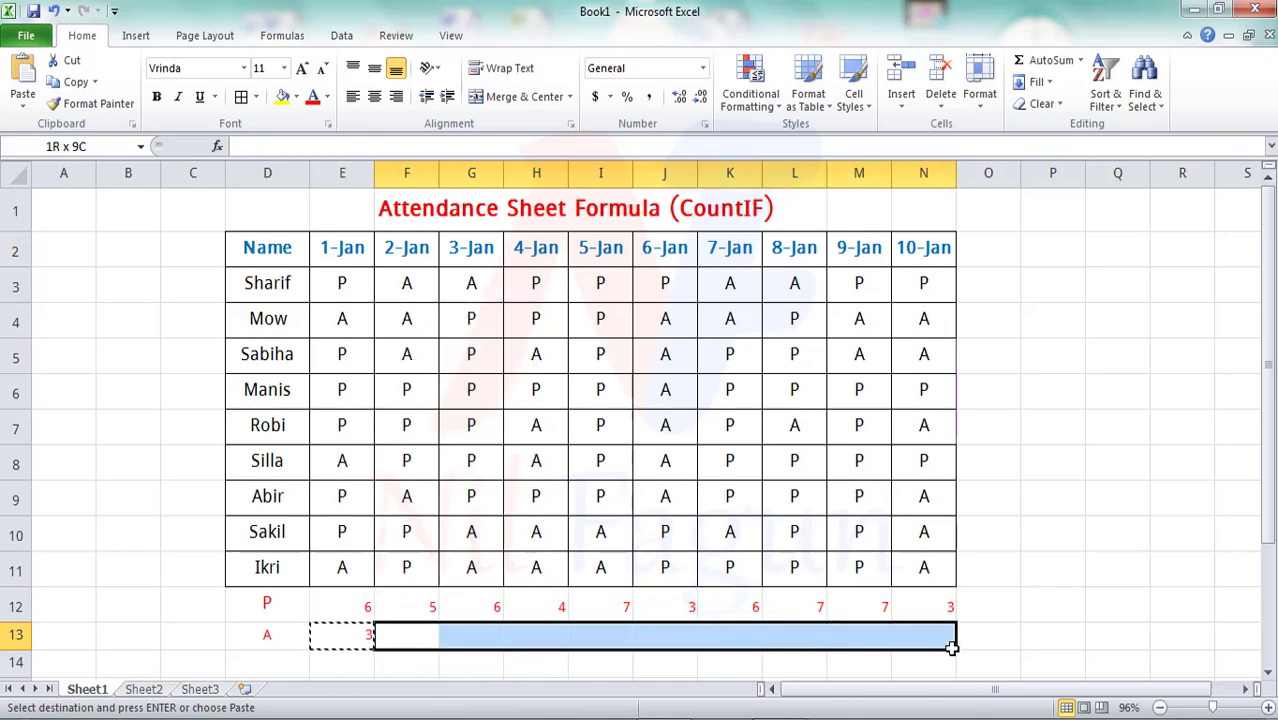
pyautogui.rightClick(834, 639)
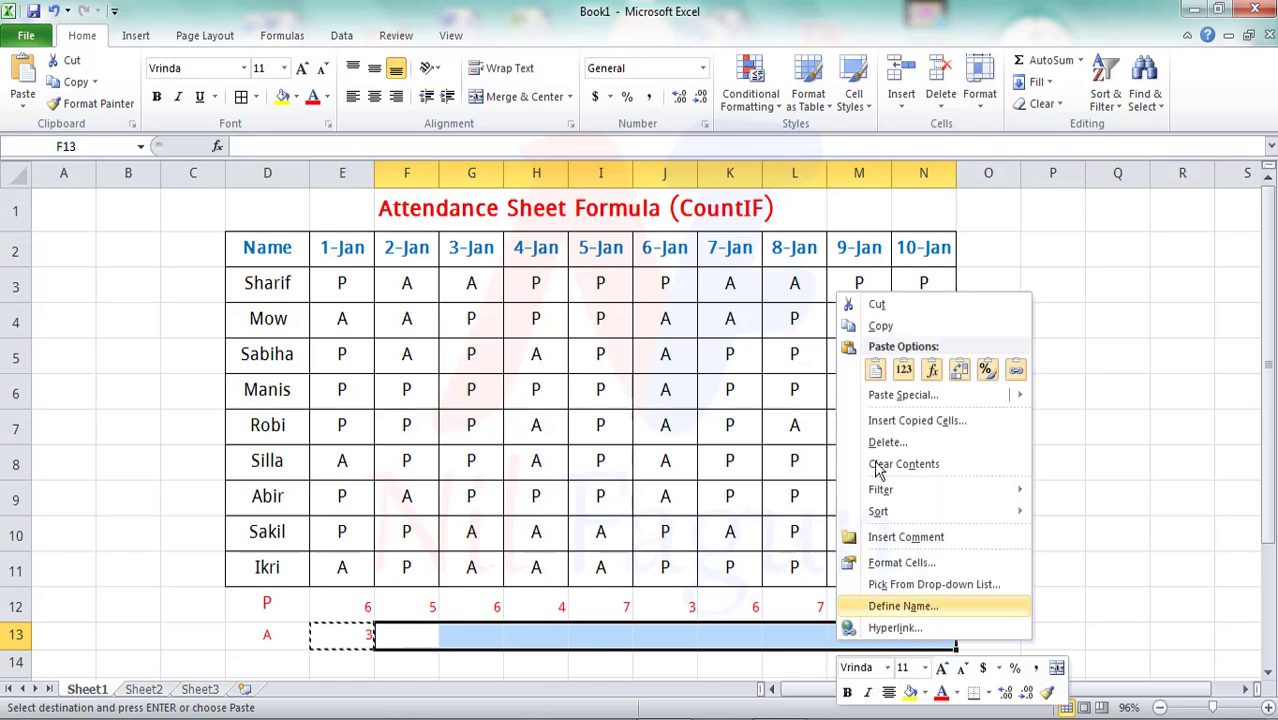
pyautogui.click(876, 370)
pyautogui.click(627, 666)
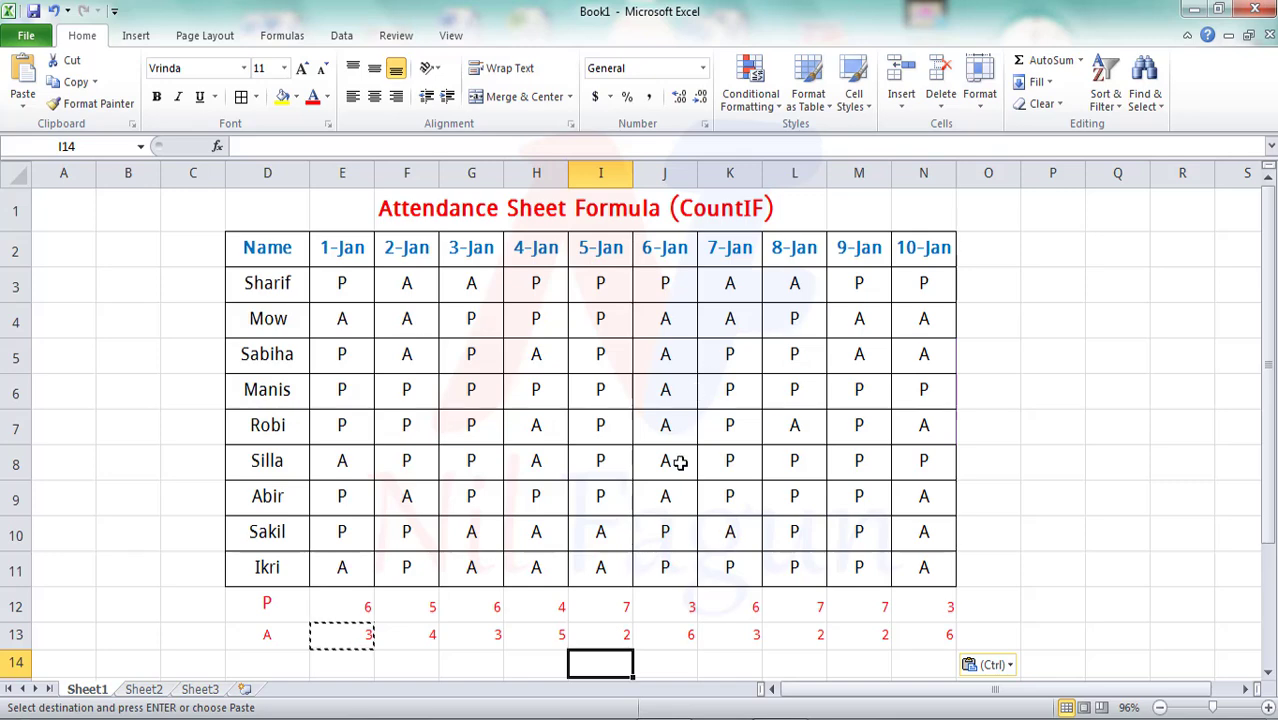
# Type the headings 'present' and 'A' beside the 10-Jan column, centering 'A'
pyautogui.click(276, 287)
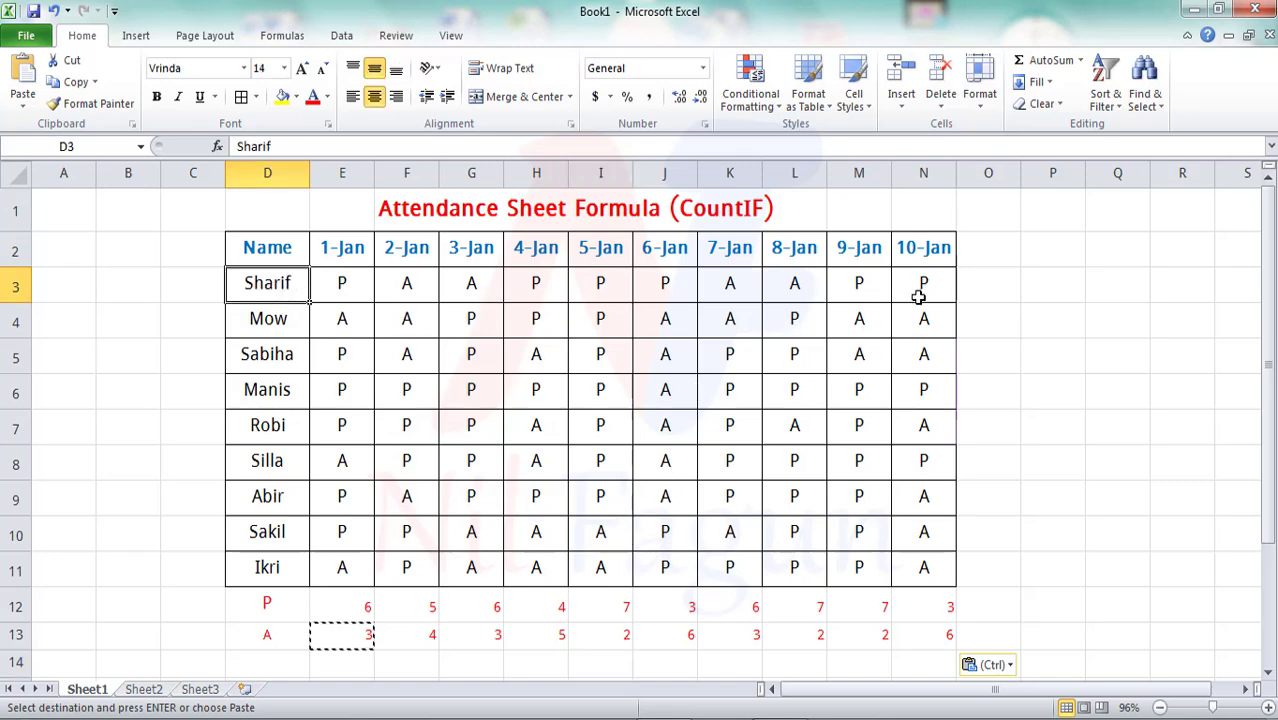
pyautogui.click(975, 283)
pyautogui.click(985, 258)
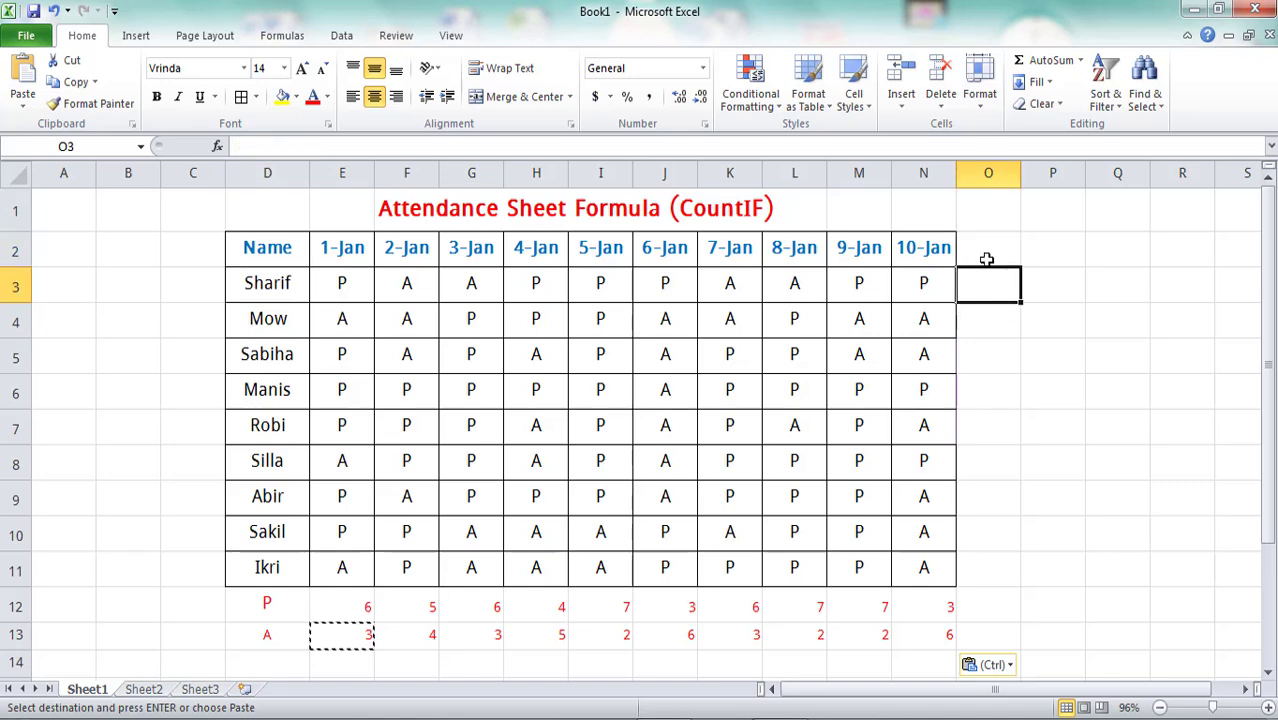
pyautogui.write('p')
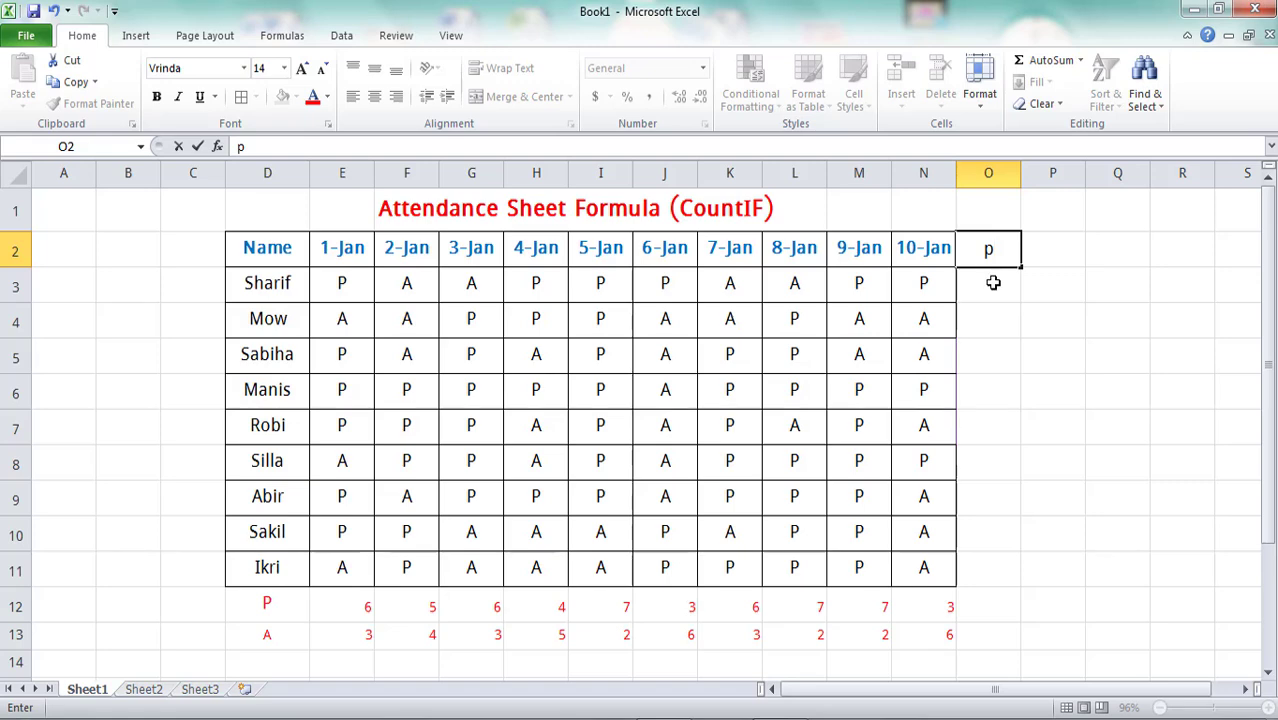
pyautogui.write('re')
pyautogui.write('se')
pyautogui.write('nt')
pyautogui.click(1048, 253)
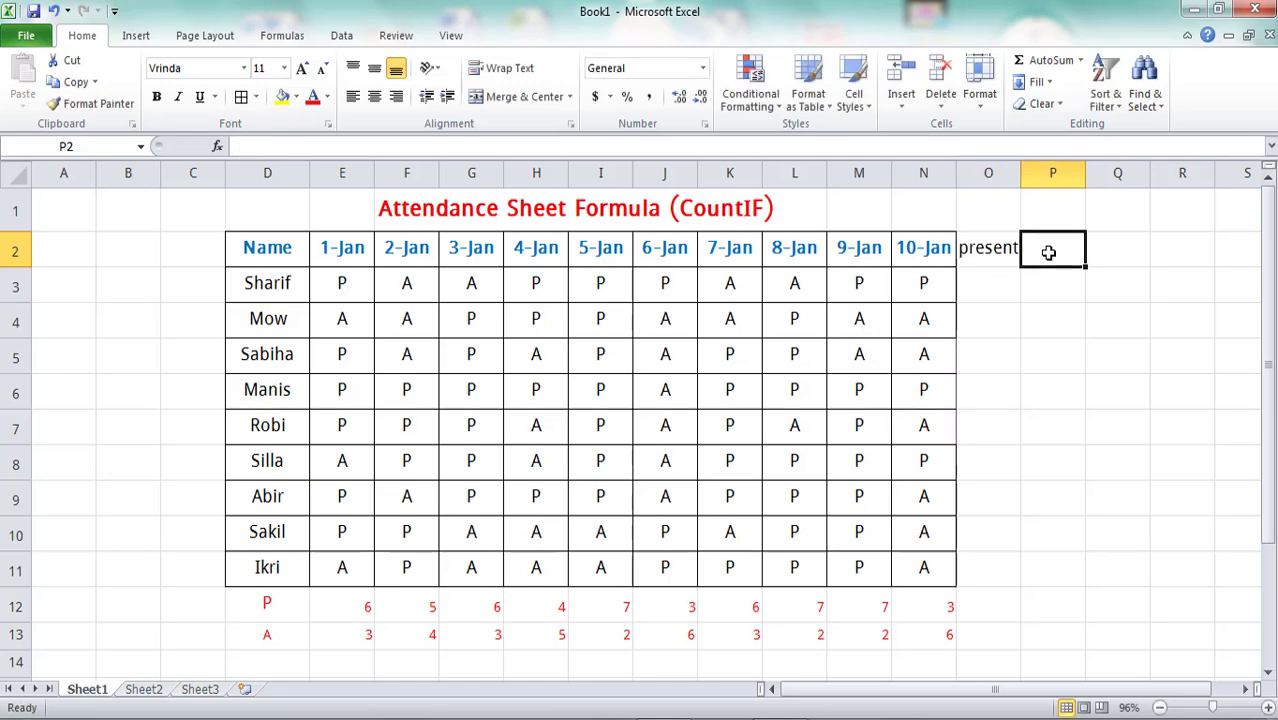
pyautogui.write('A')
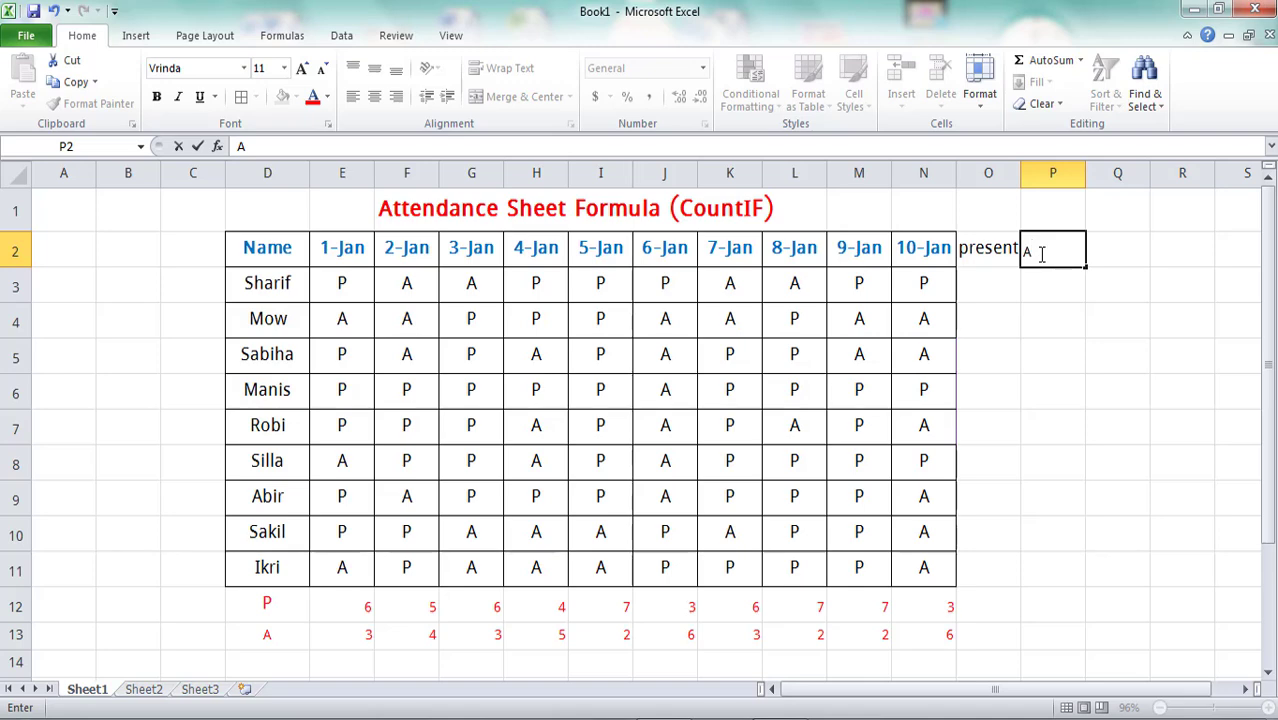
pyautogui.click(987, 290)
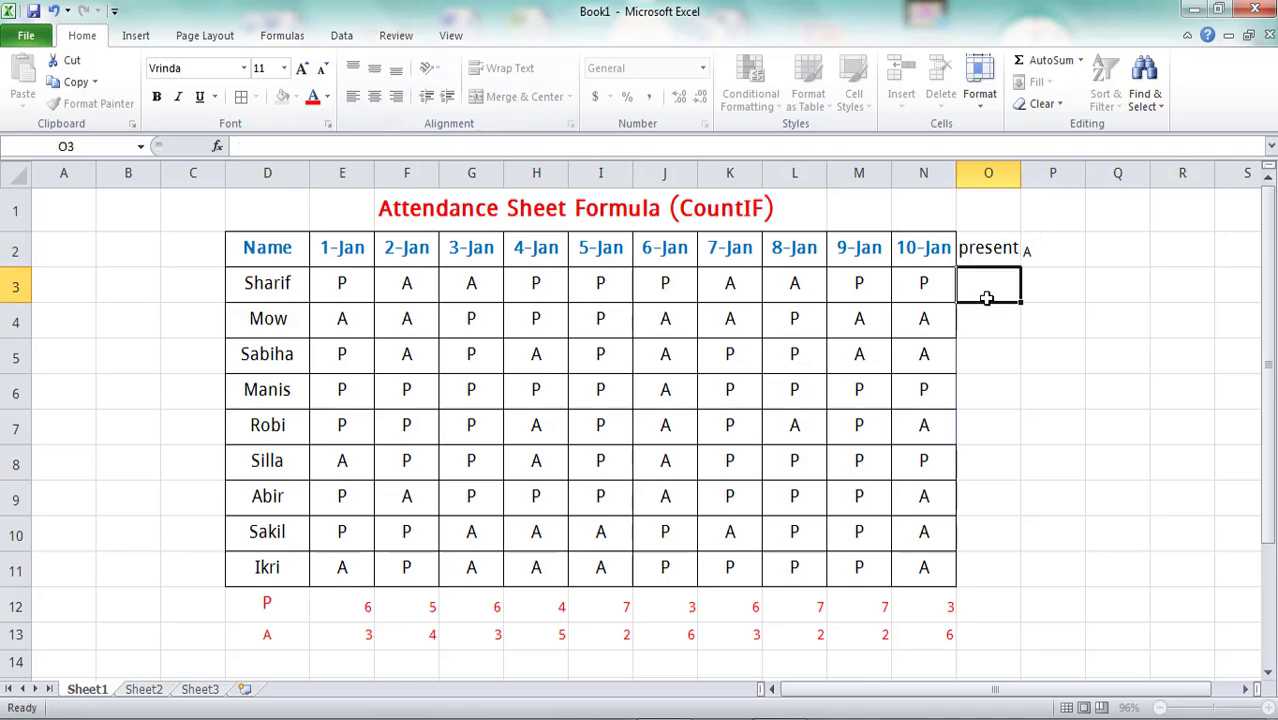
pyautogui.click(1033, 254)
pyautogui.click(374, 96)
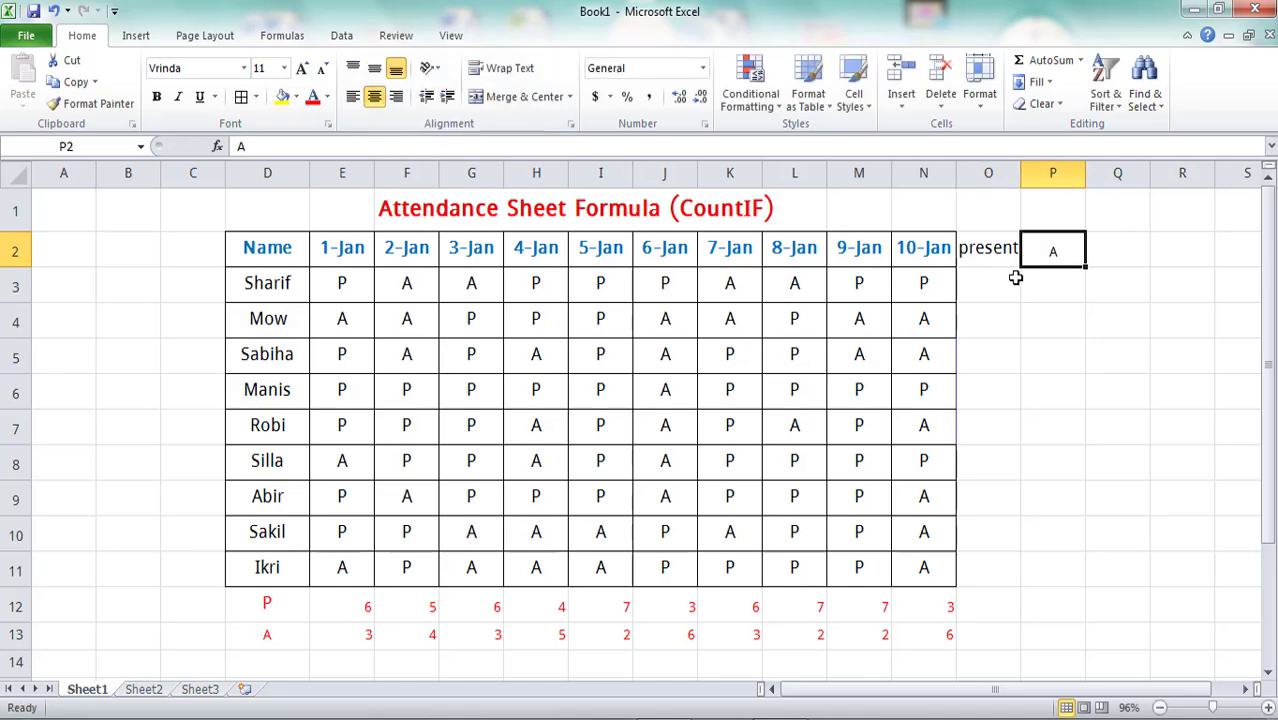
# Insert a blank column so the headings sit in P2 and Q2
pyautogui.click(998, 282)
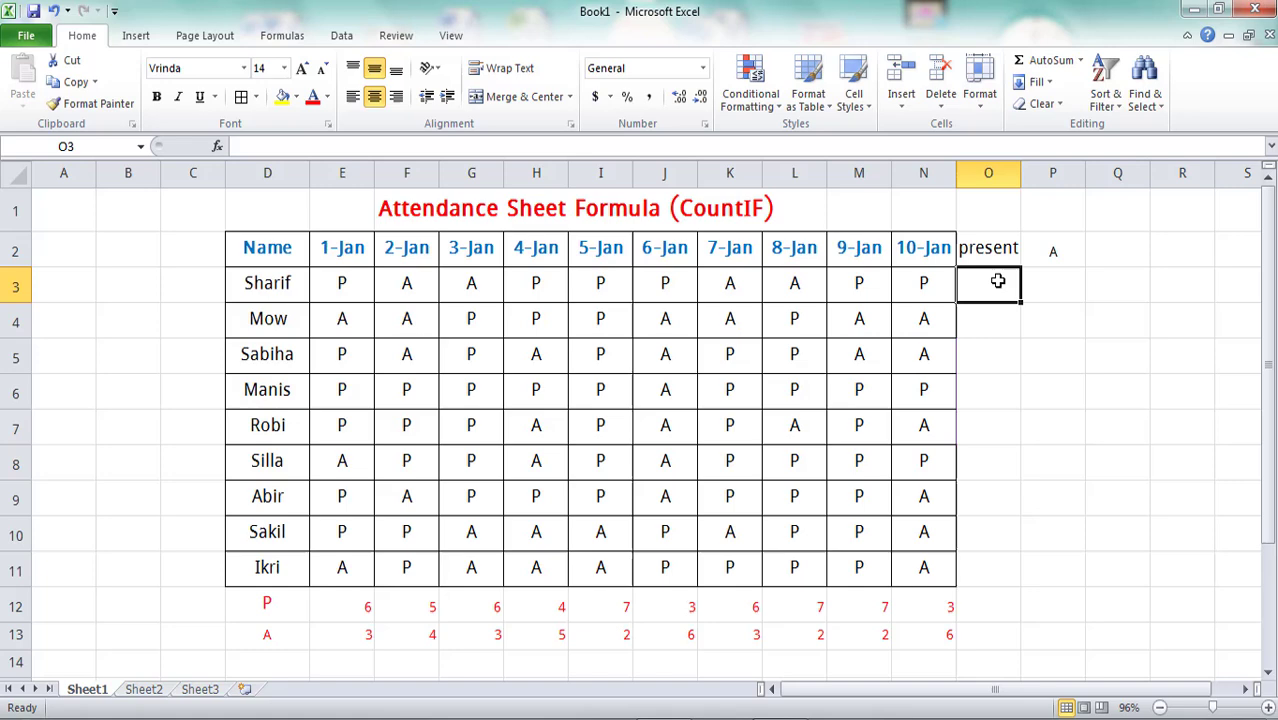
pyautogui.click(270, 293)
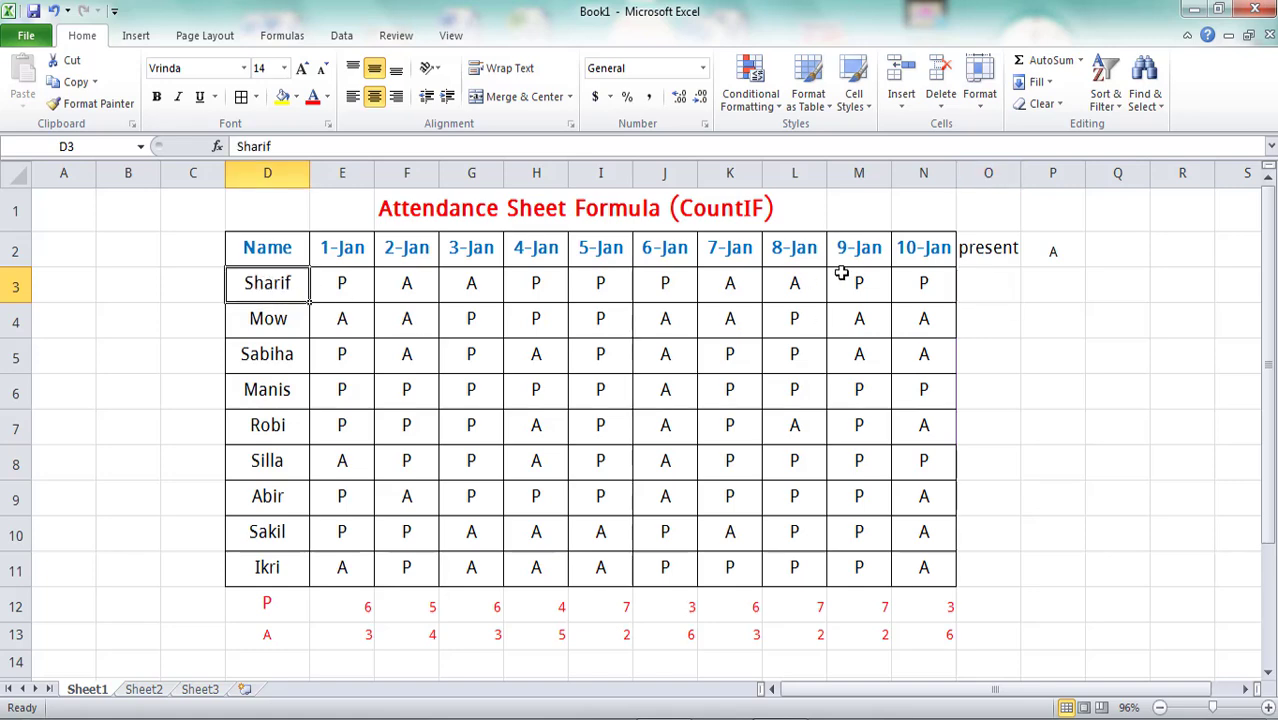
pyautogui.click(975, 284)
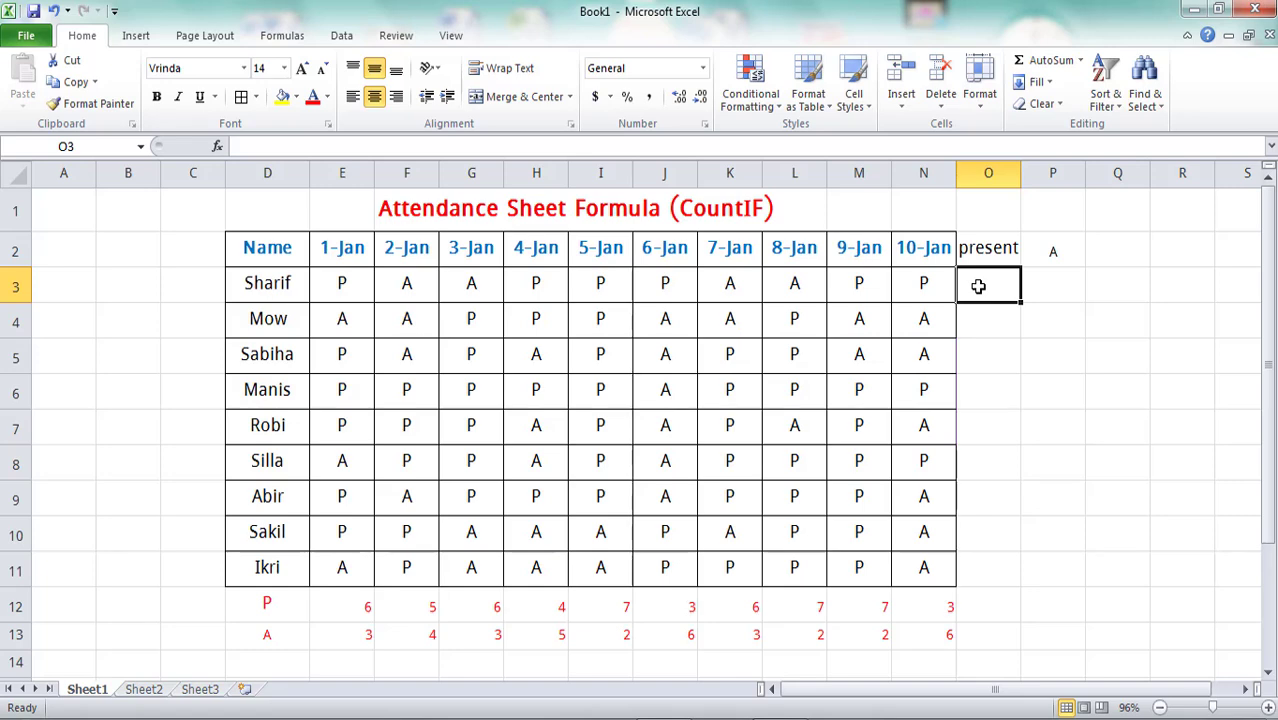
pyautogui.hotkey('ctrl', 'z')
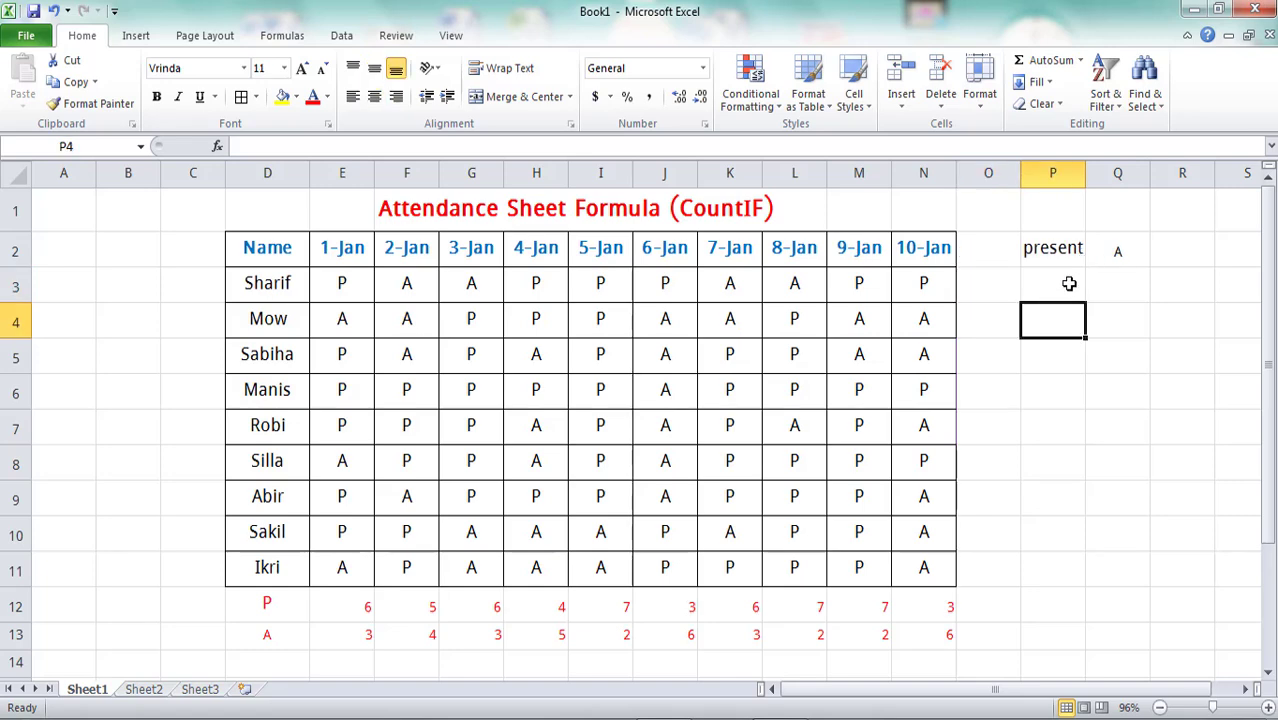
pyautogui.click(1069, 285)
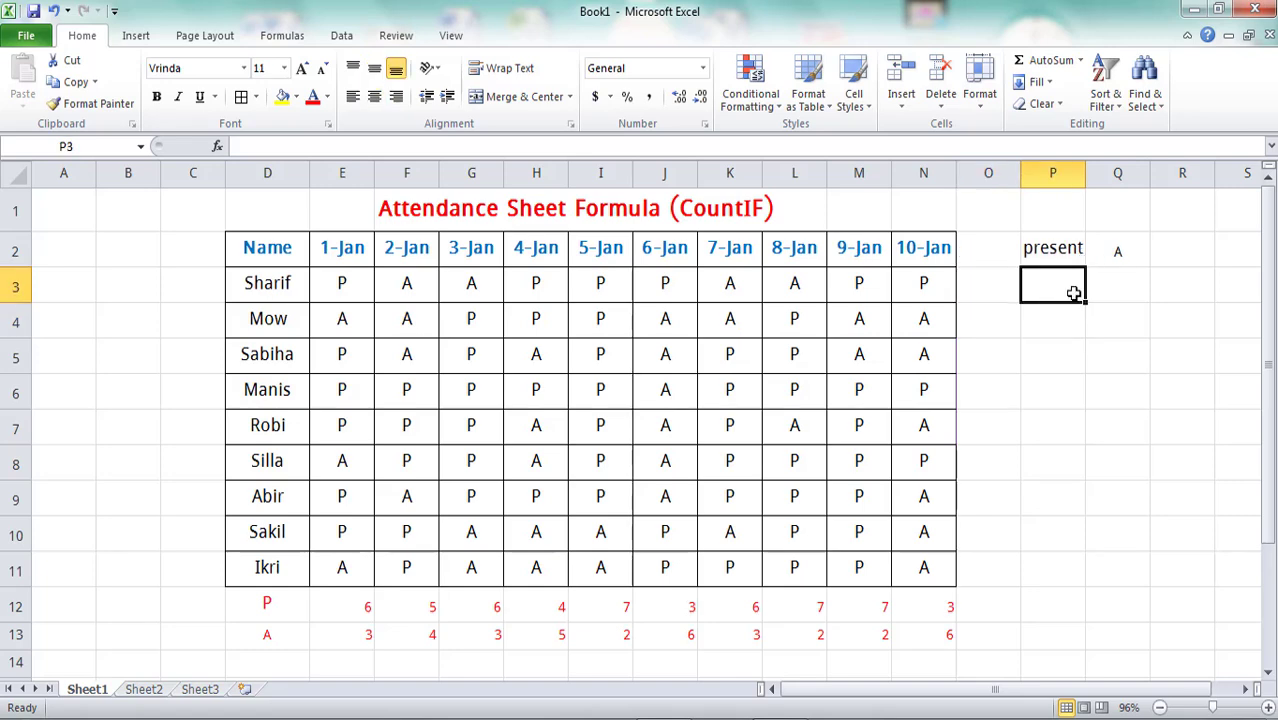
# Enter =COUNTIF(E3:N3,"p") in P3, showing Sharif's 6 present days
pyautogui.write('=')
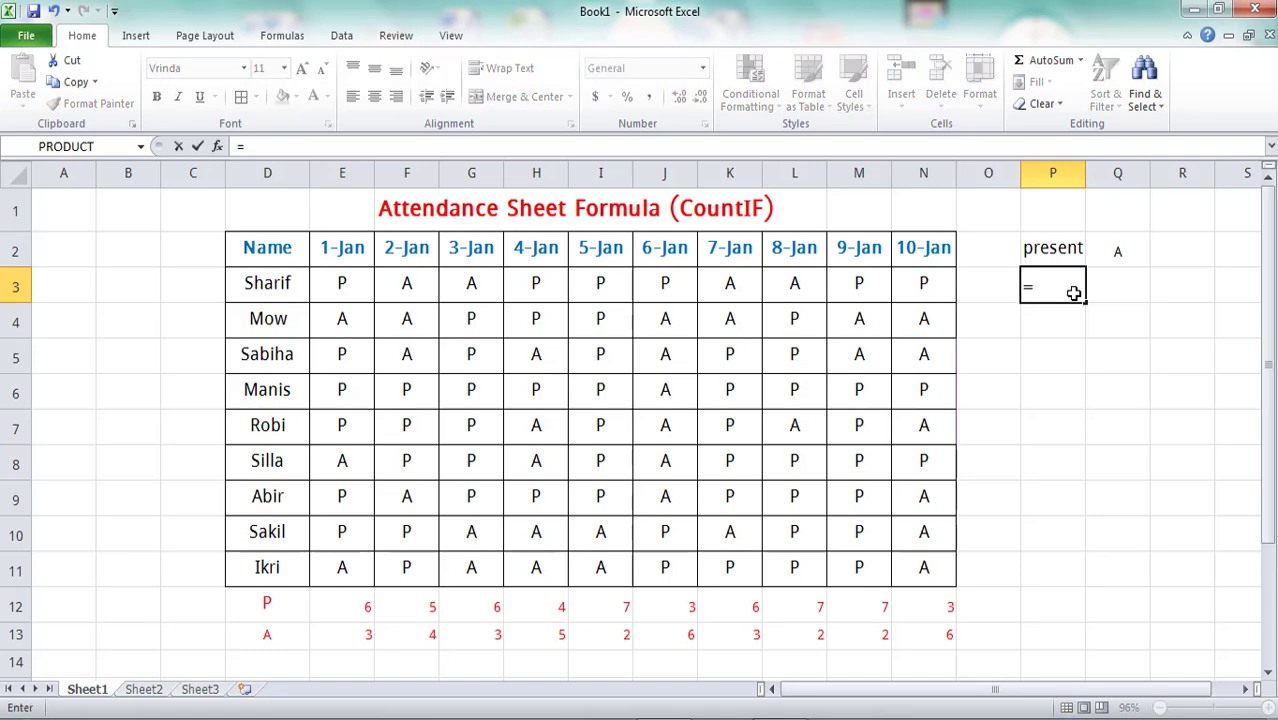
pyautogui.write('count')
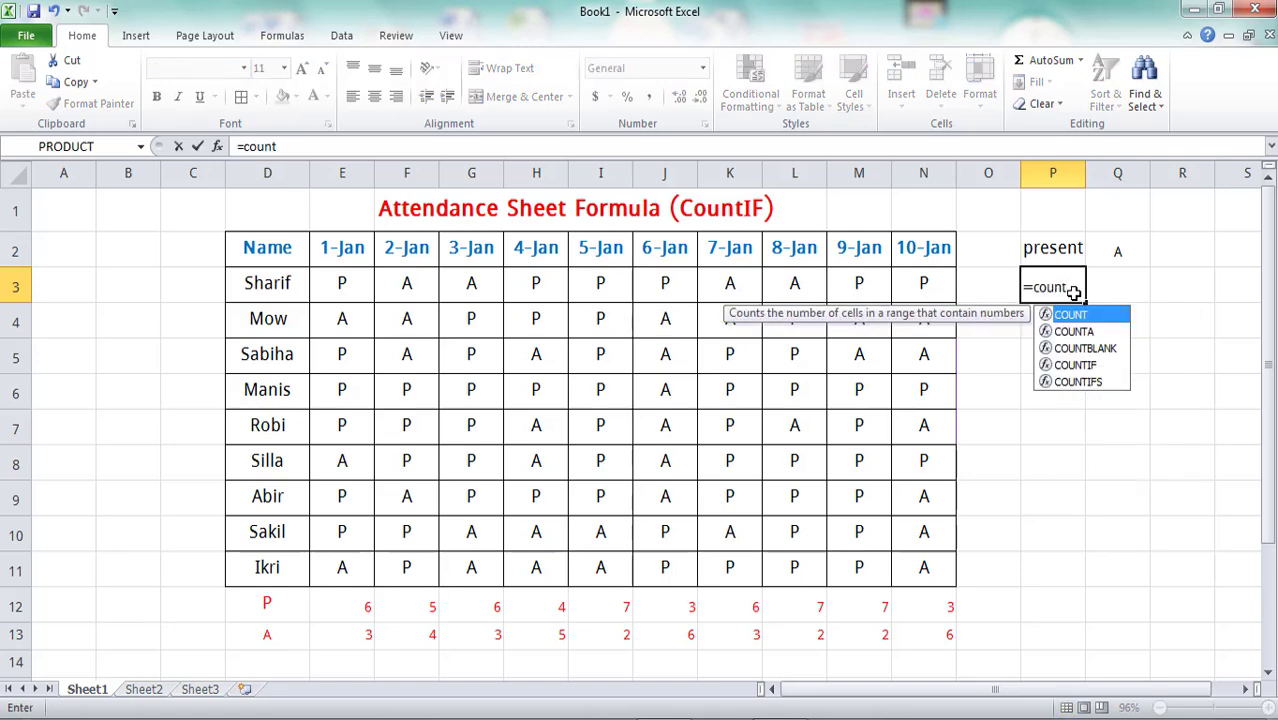
pyautogui.doubleClick(1088, 363)
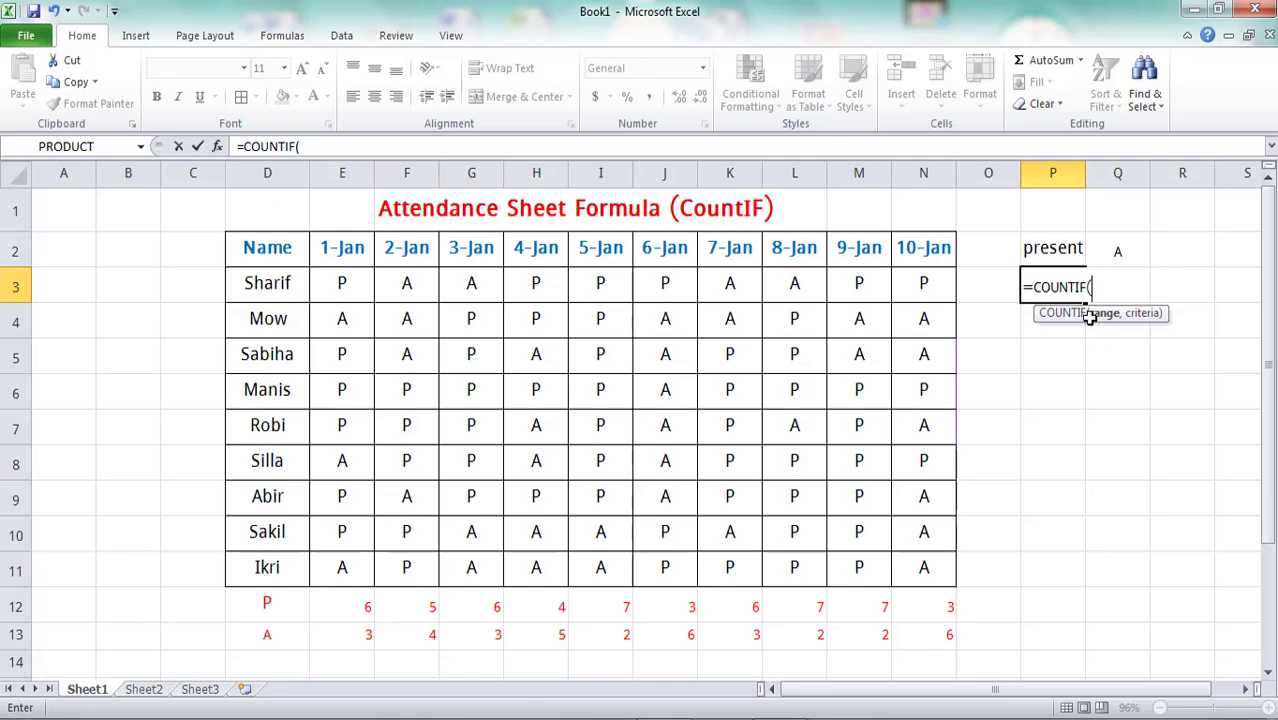
pyautogui.moveTo(335, 276); pyautogui.dragTo(908, 302)
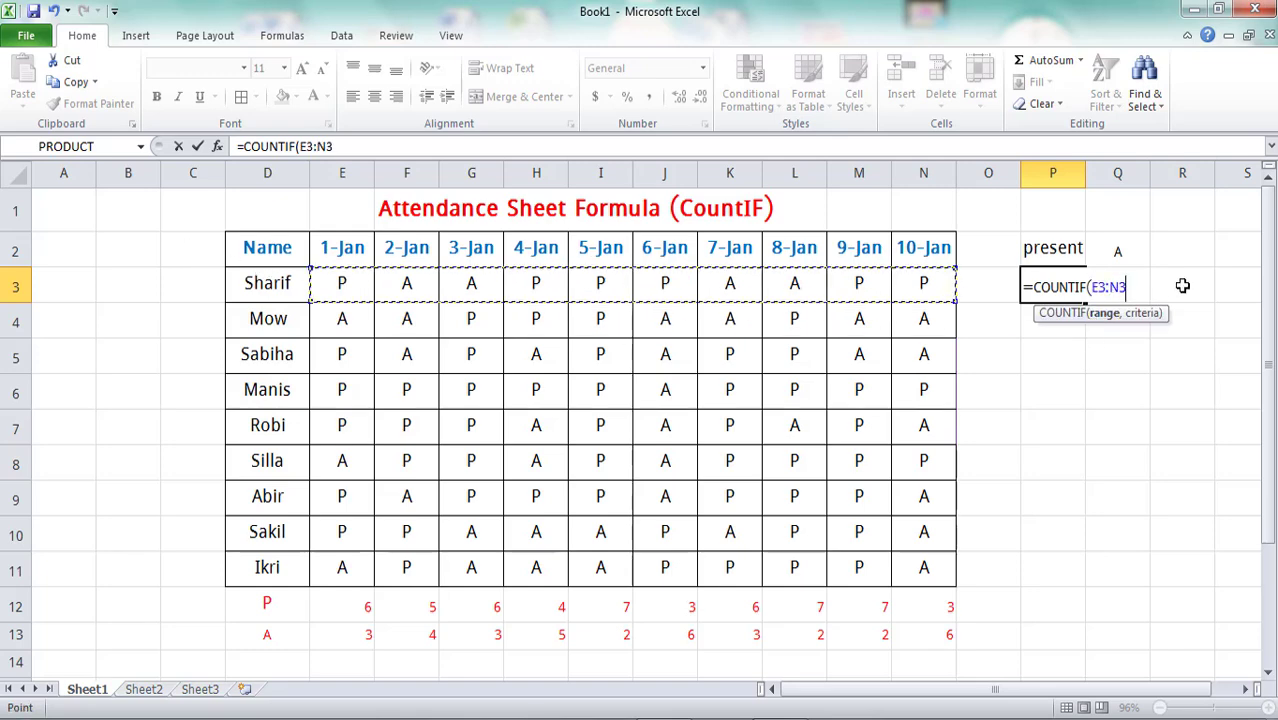
pyautogui.write(',"')
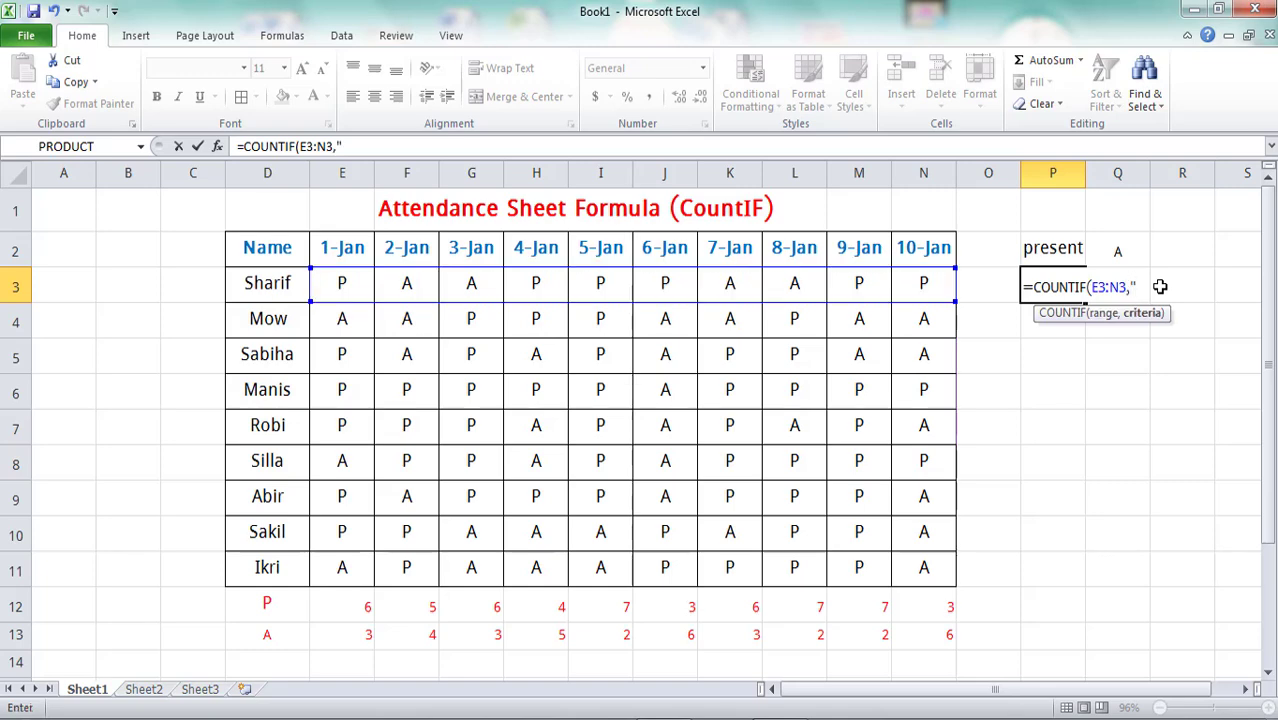
pyautogui.write('p')
pyautogui.press('Return')
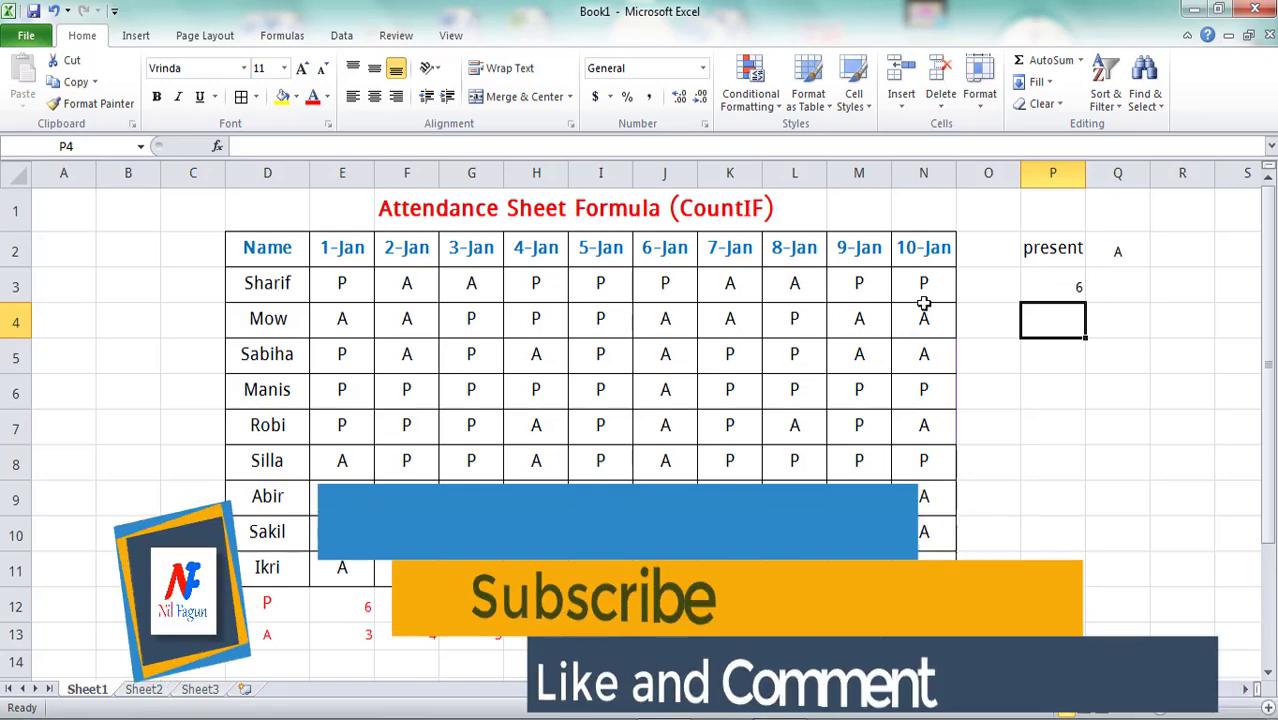
# Copy P3's count formula down P4:P11, giving 4, 5, 9, 6, 7, 7, 5, 5
pyautogui.click(1059, 293)
pyautogui.rightClick(1073, 287)
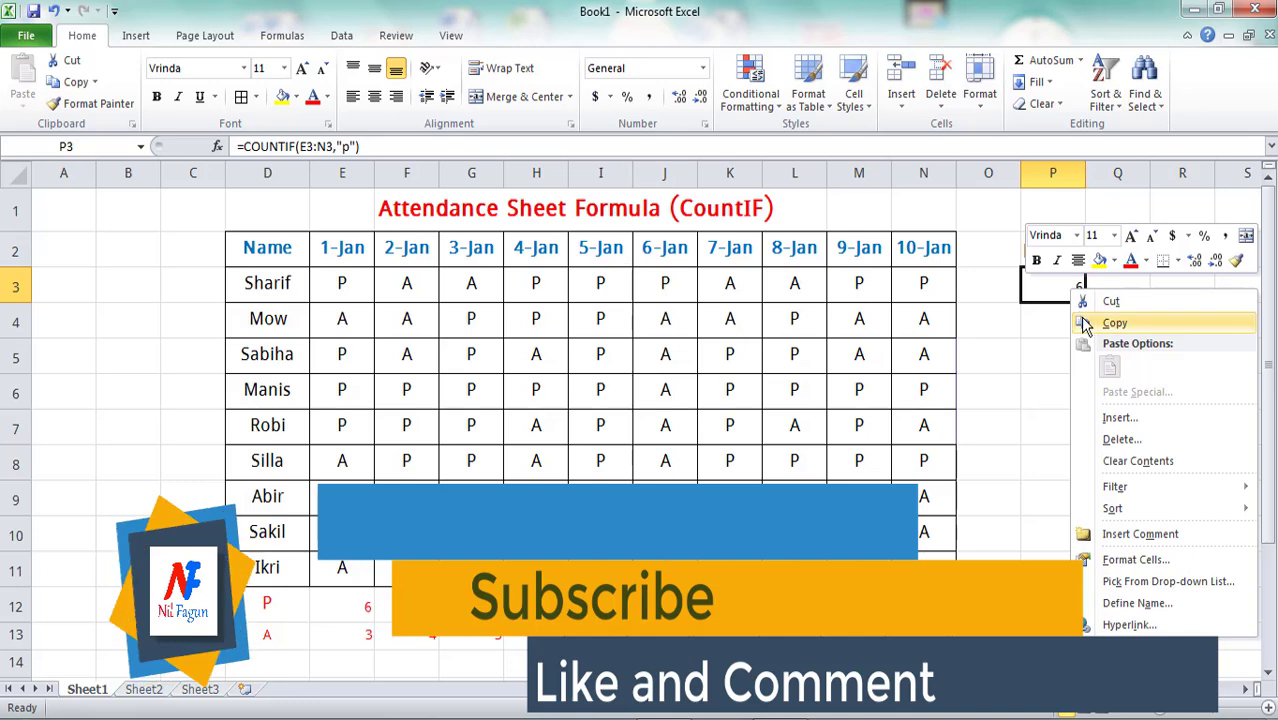
pyautogui.click(1113, 323)
pyautogui.moveTo(1061, 322)
pyautogui.mouseDown()
pyautogui.moveTo(1063, 613)
pyautogui.moveTo(1063, 580)
pyautogui.mouseUp()
pyautogui.rightClick(1066, 420)
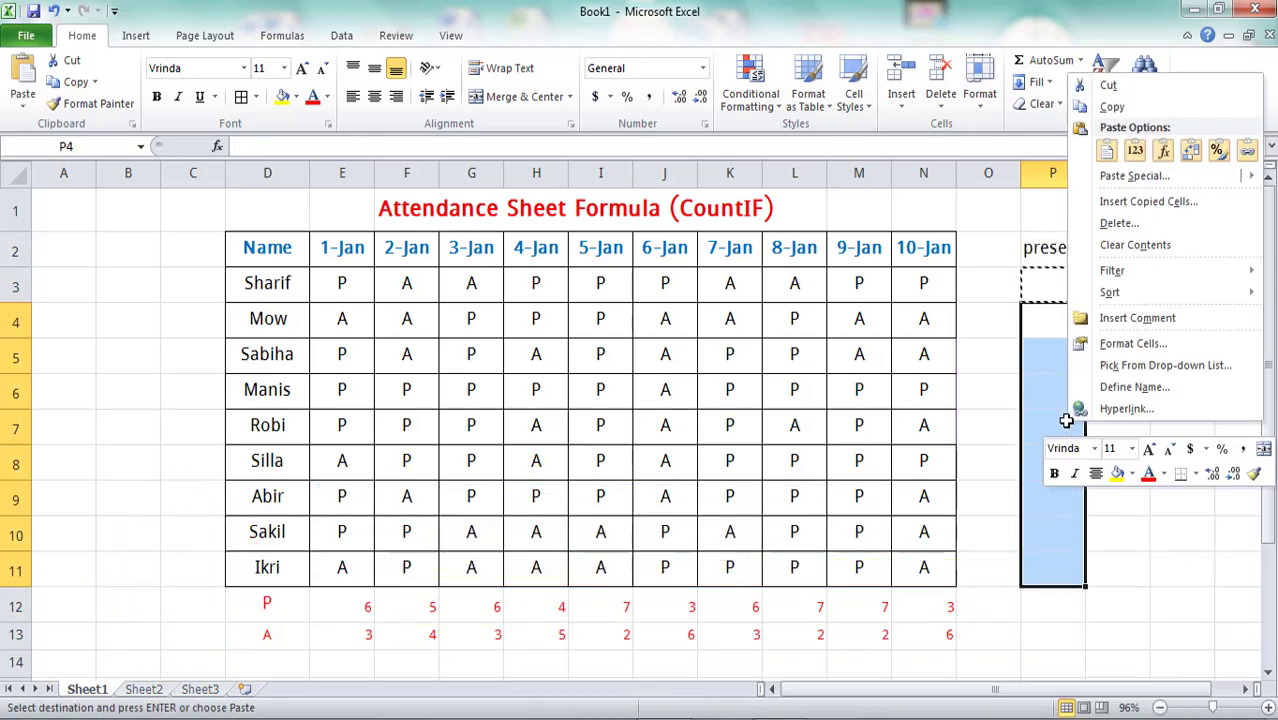
pyautogui.click(1108, 150)
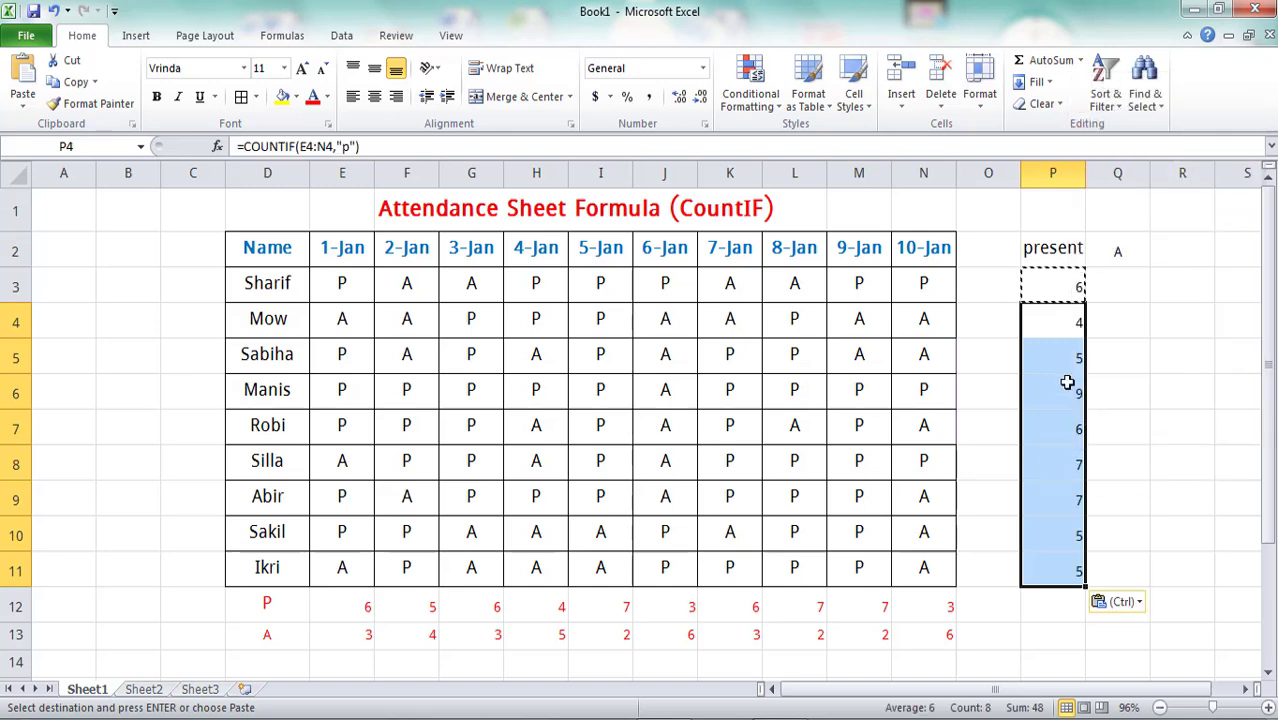
pyautogui.click(1067, 385)
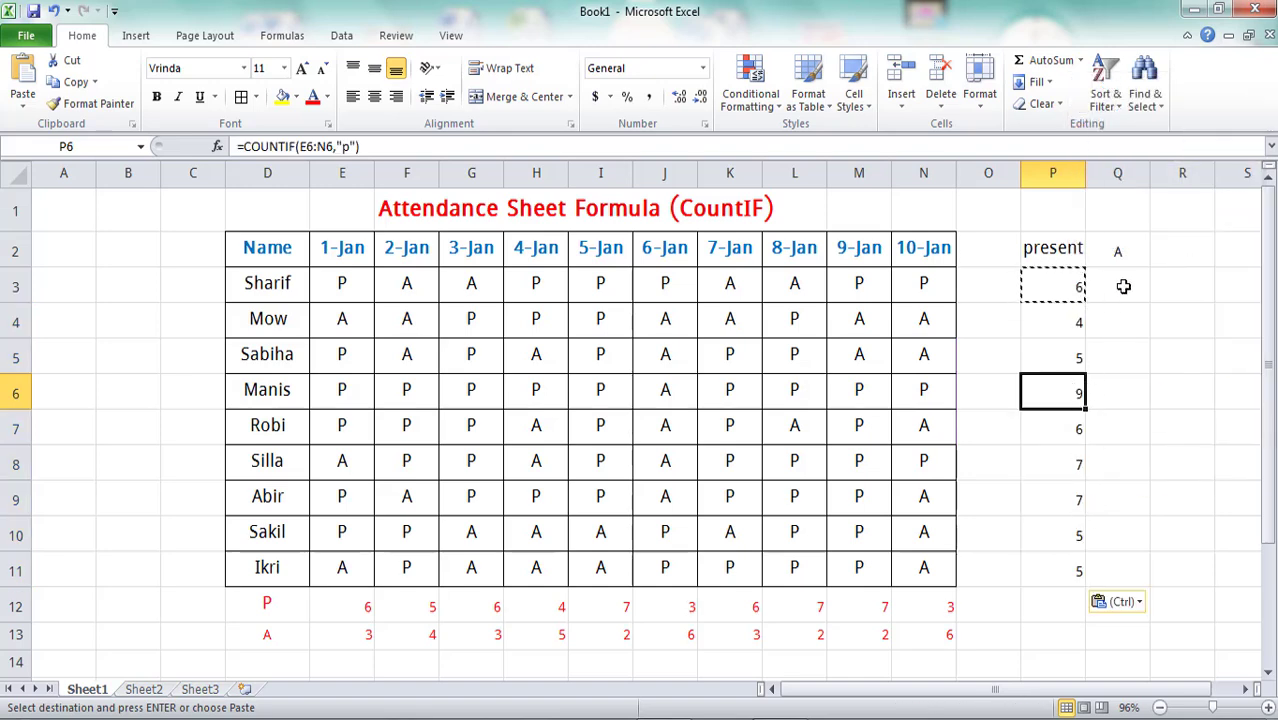
pyautogui.click(1123, 287)
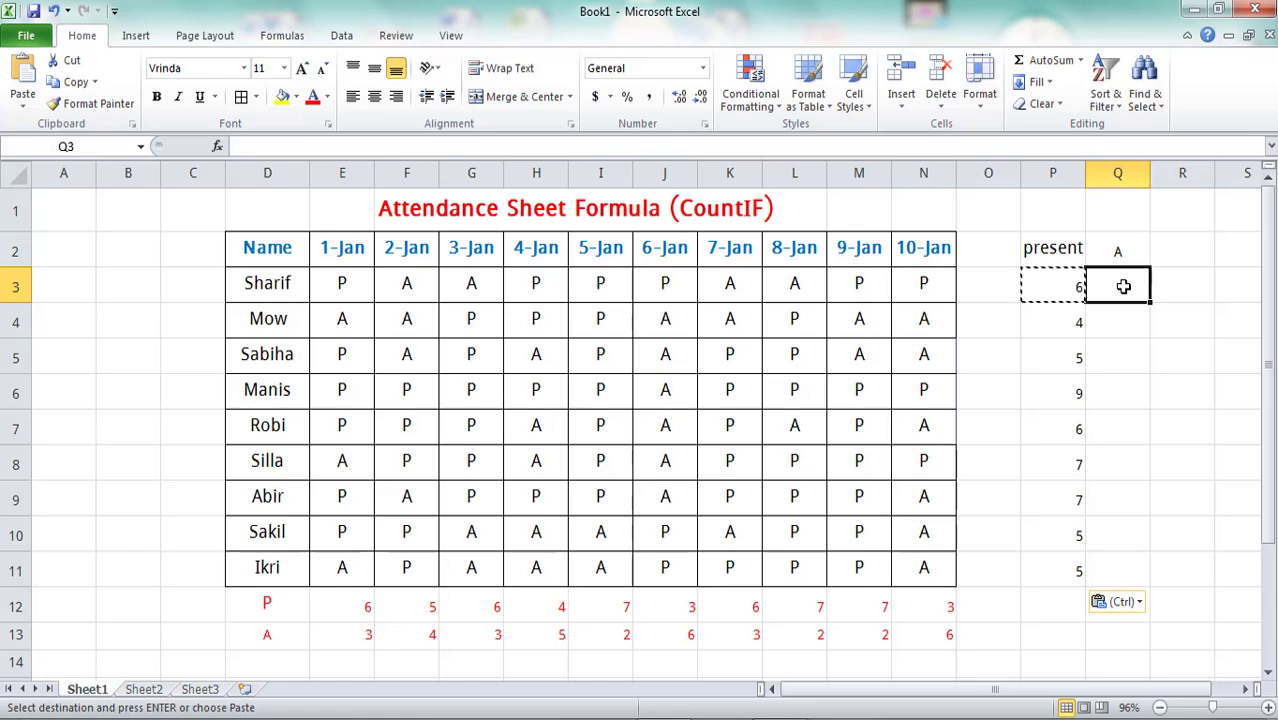
pyautogui.click(1128, 510)
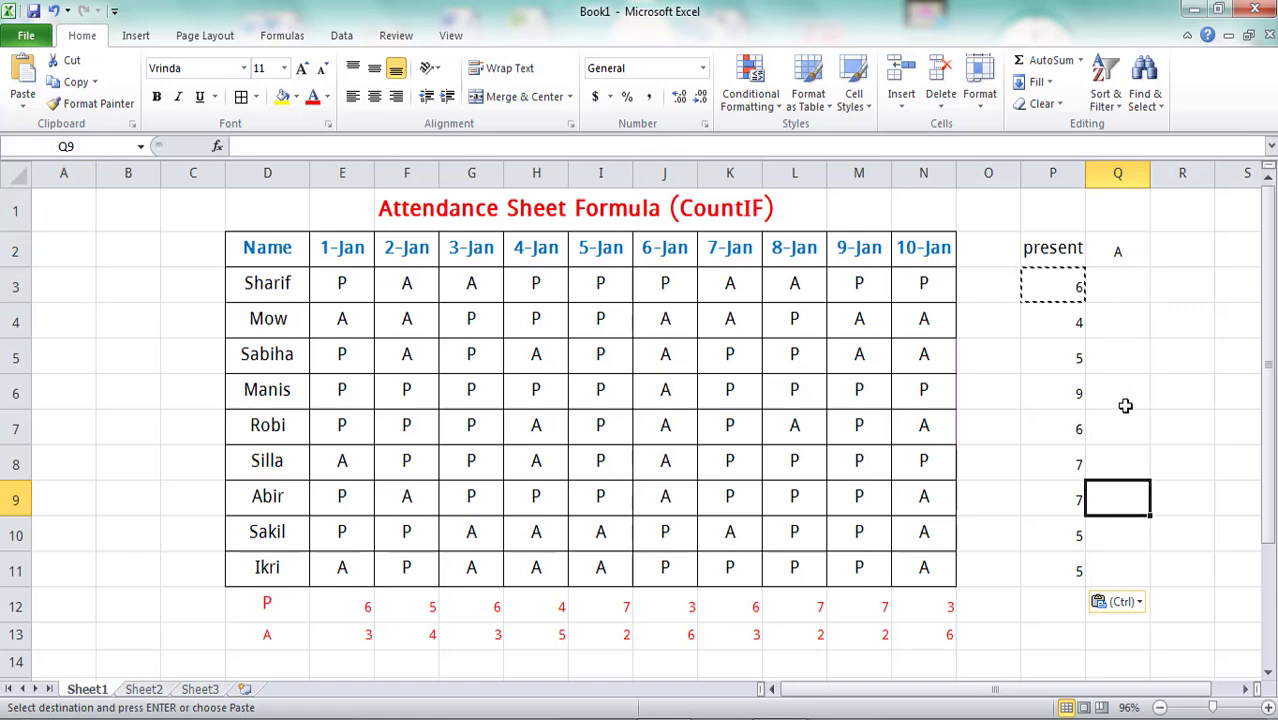
pyautogui.click(1110, 286)
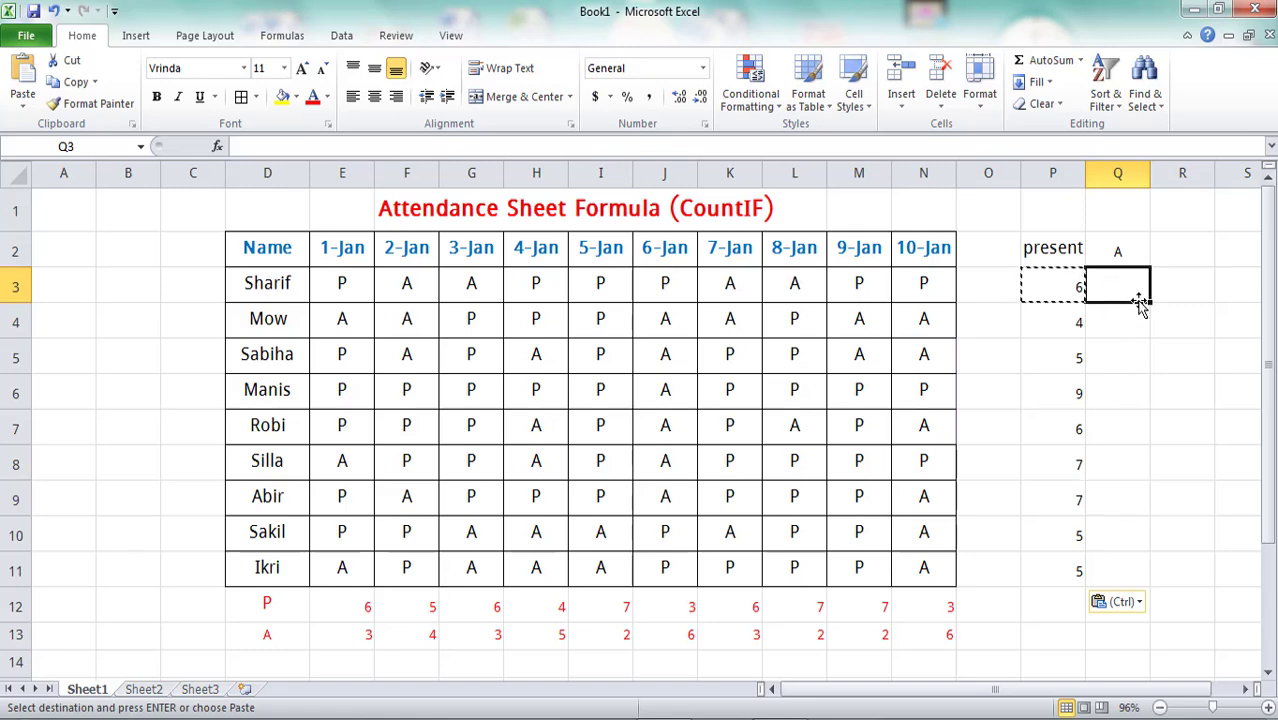